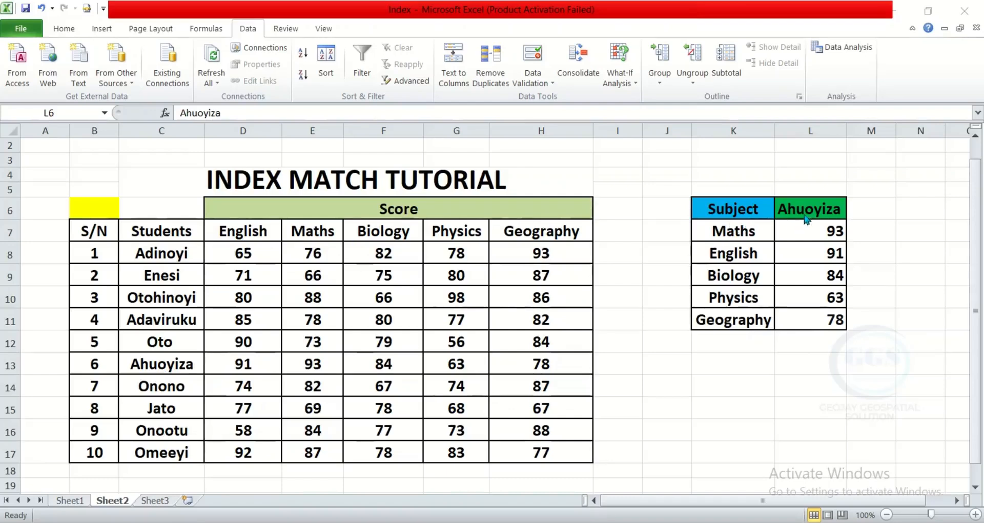
# - Choose the fourth student in the L6 drop-down list of the finished example on Sheet2
pyautogui.click(824, 210)
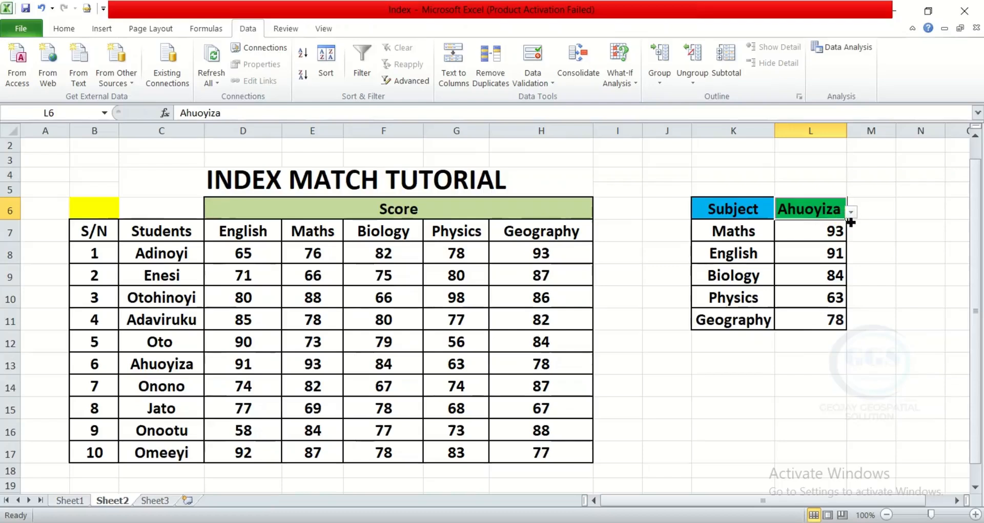
pyautogui.click(850, 214)
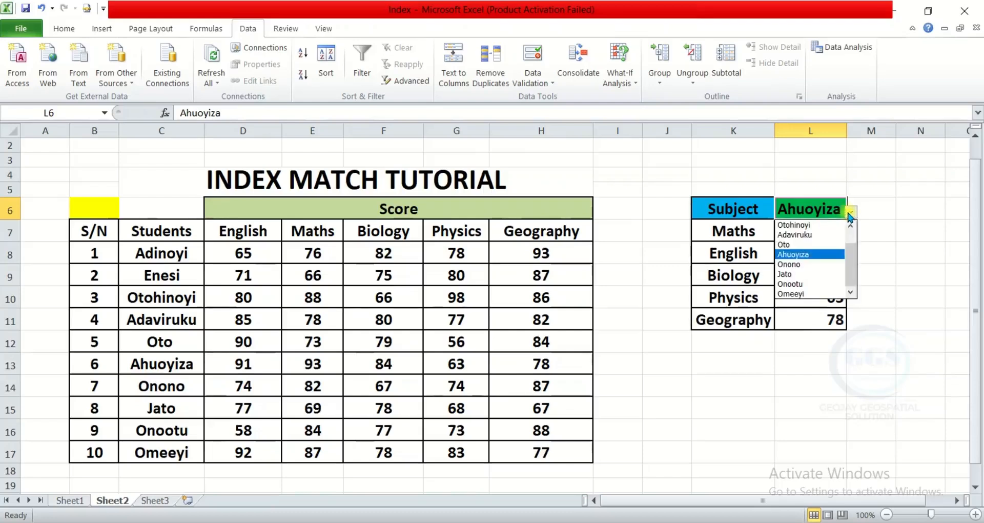
pyautogui.click(793, 236)
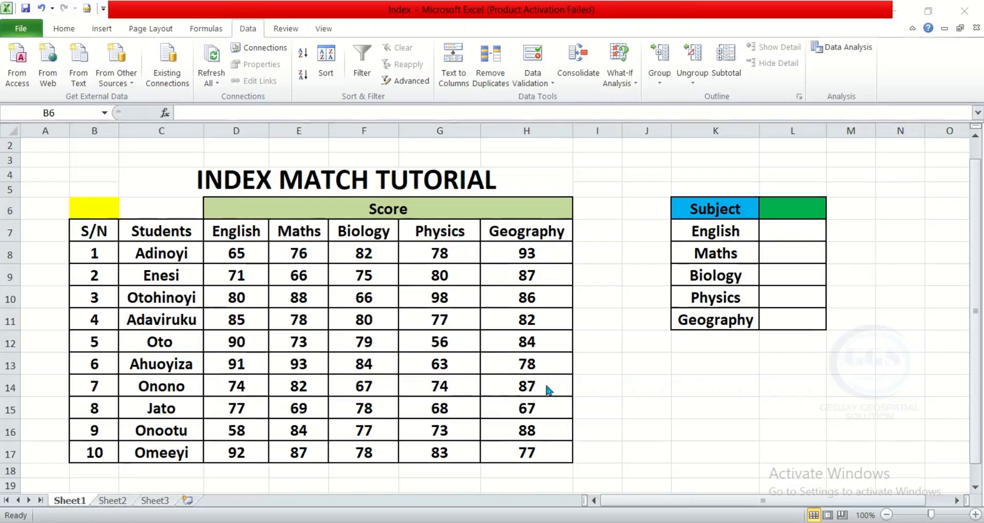
# - Add data validation to cell L6 on Sheet1 that allows a list with the source =$C$8:$C$17
pyautogui.click(786, 210)
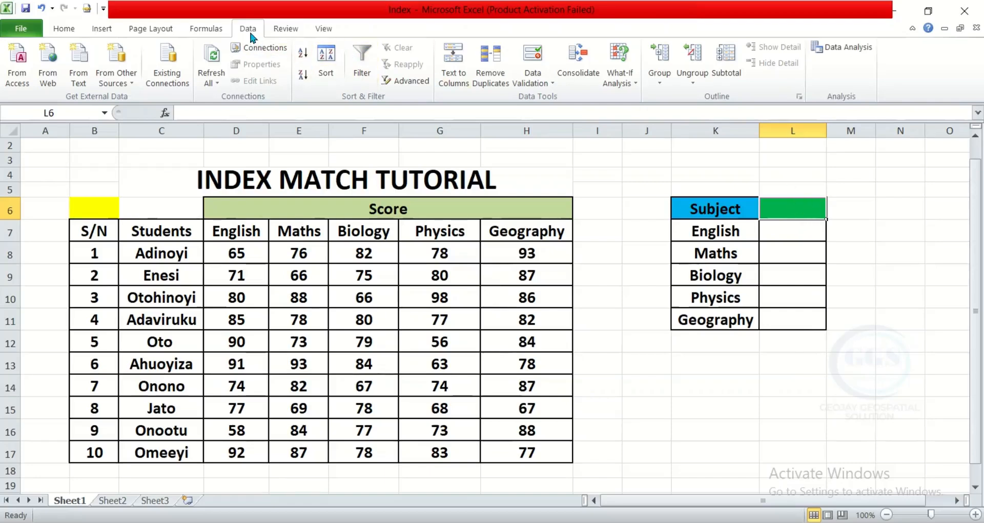
pyautogui.click(552, 85)
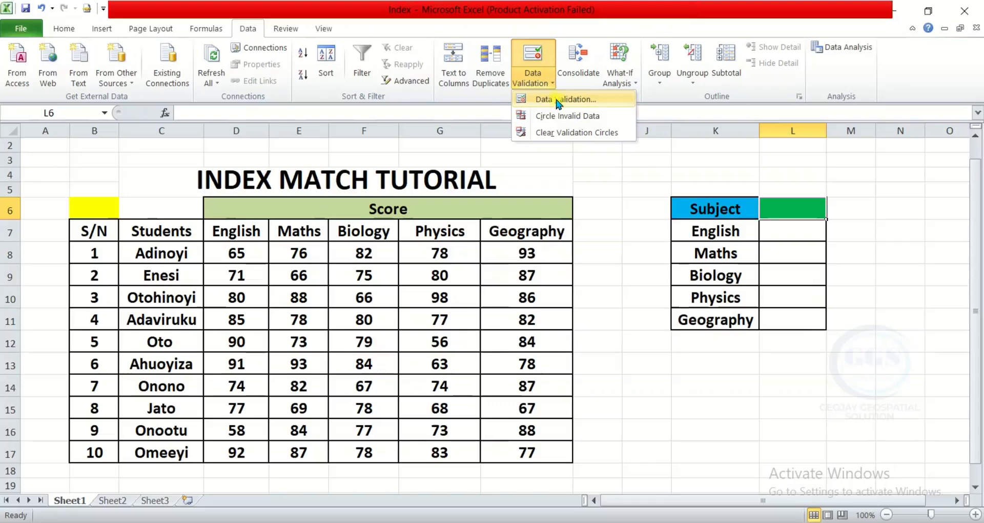
pyautogui.click(558, 100)
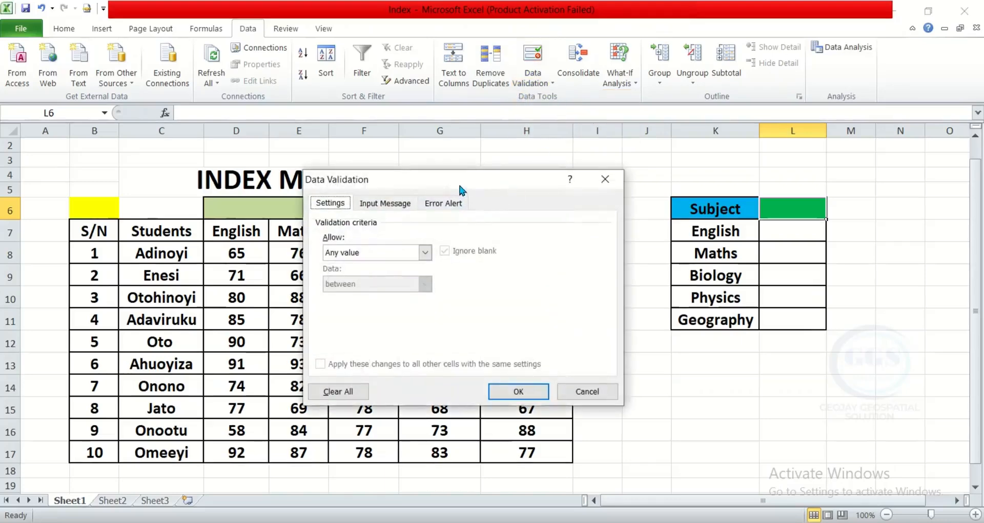
pyautogui.moveTo(460, 185); pyautogui.dragTo(463, 173)
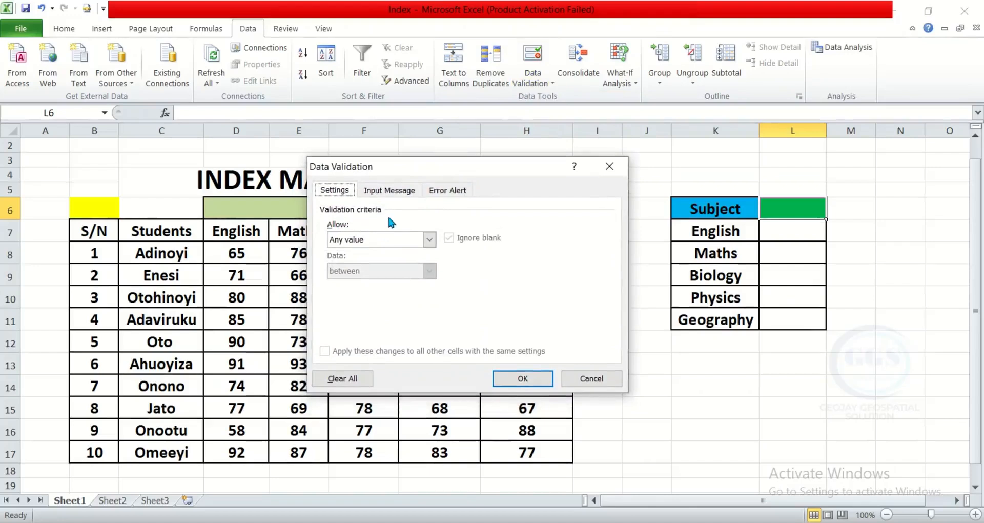
pyautogui.click(430, 241)
pyautogui.click(340, 283)
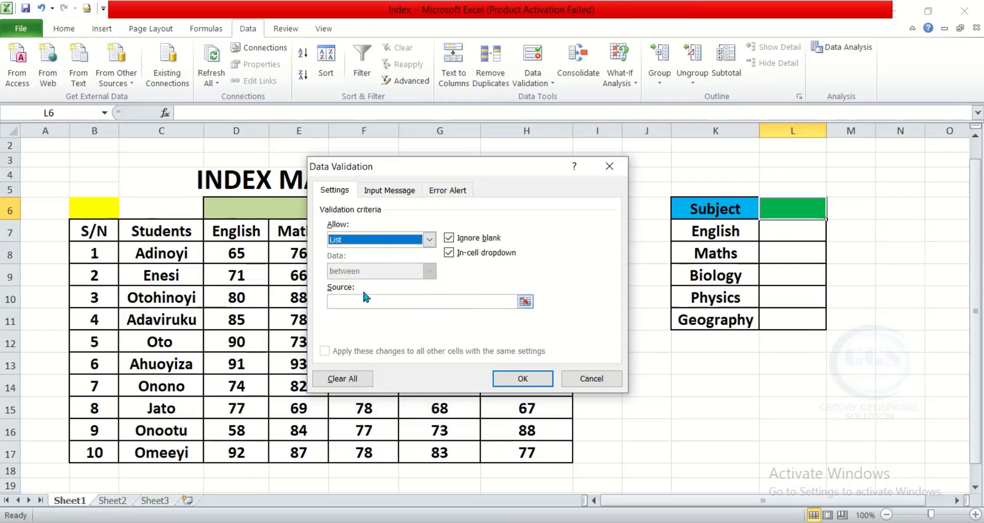
pyautogui.click(526, 302)
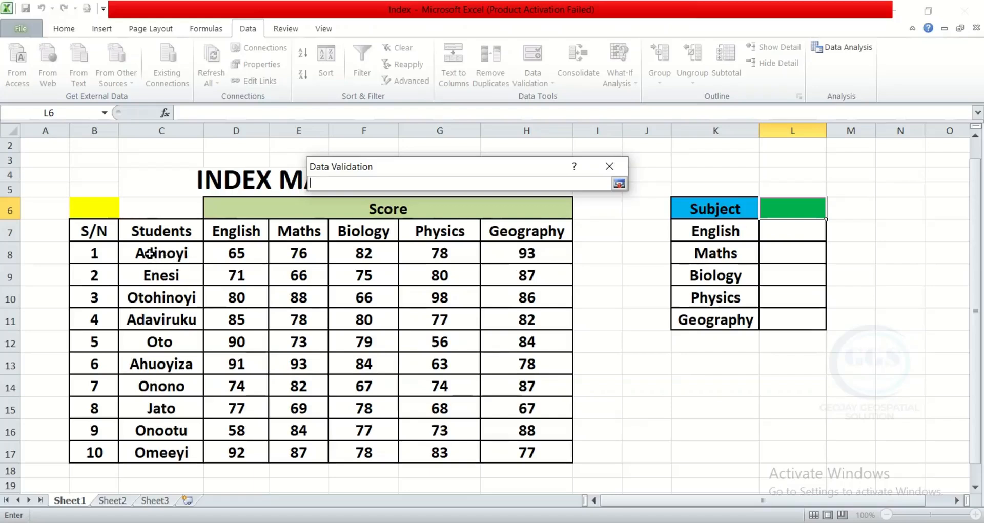
pyautogui.moveTo(149, 253); pyautogui.dragTo(159, 448)
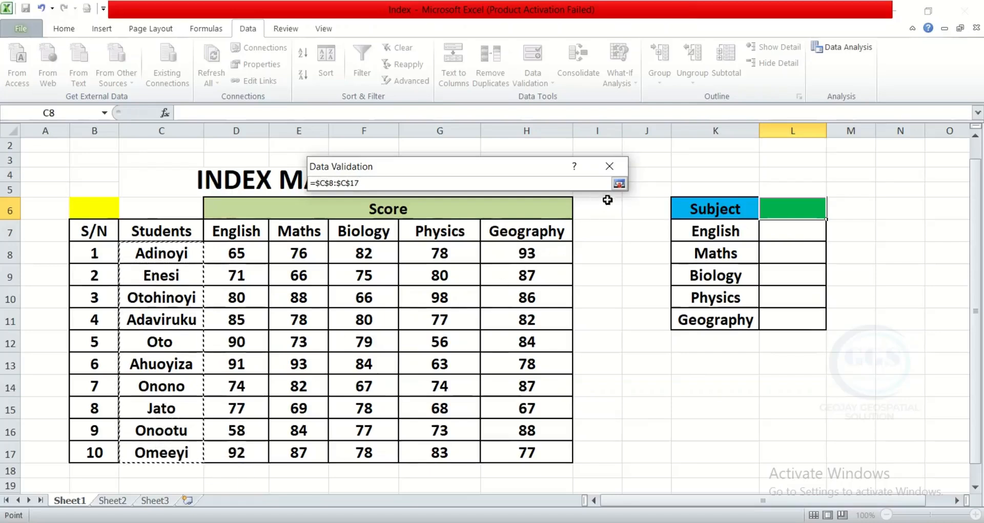
pyautogui.click(619, 184)
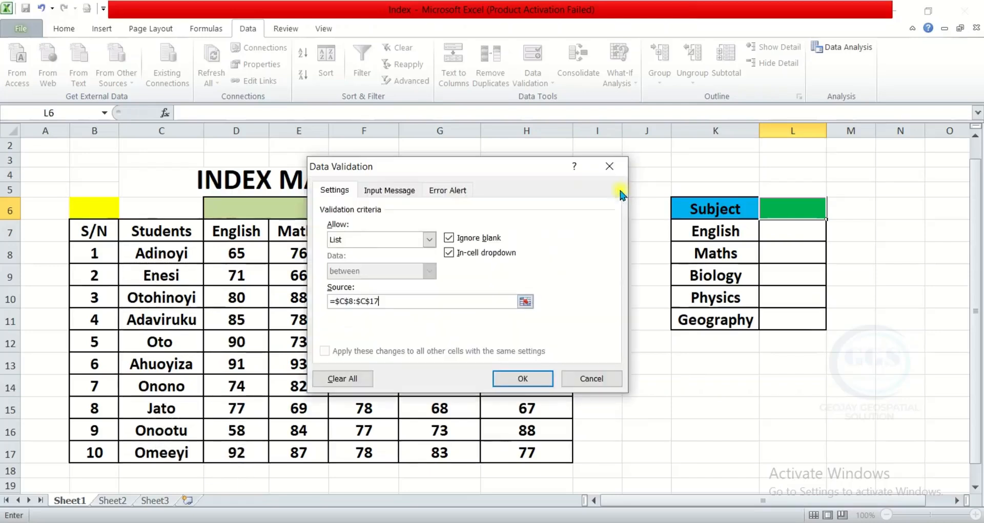
pyautogui.click(523, 380)
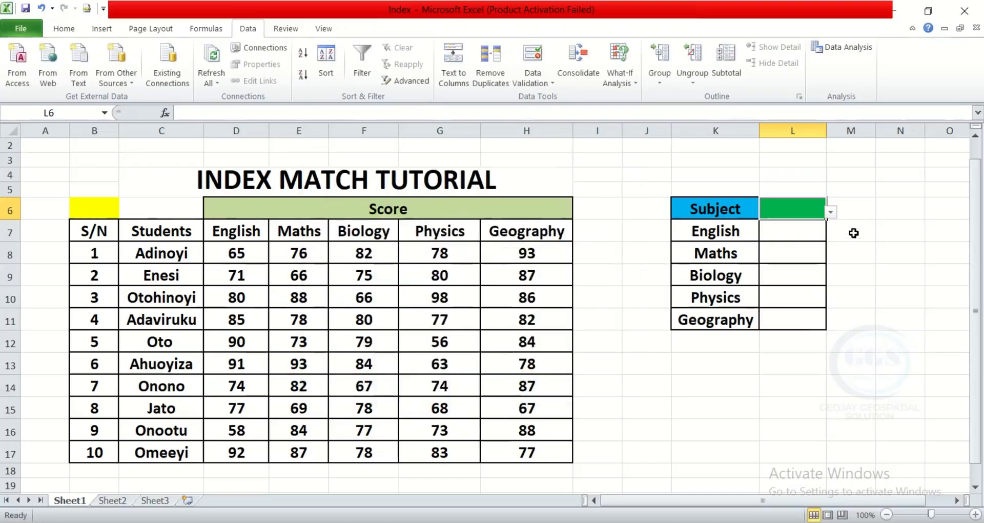
# - Try several students in the L6 drop-down list, ending with the student numbered 4
pyautogui.click(831, 212)
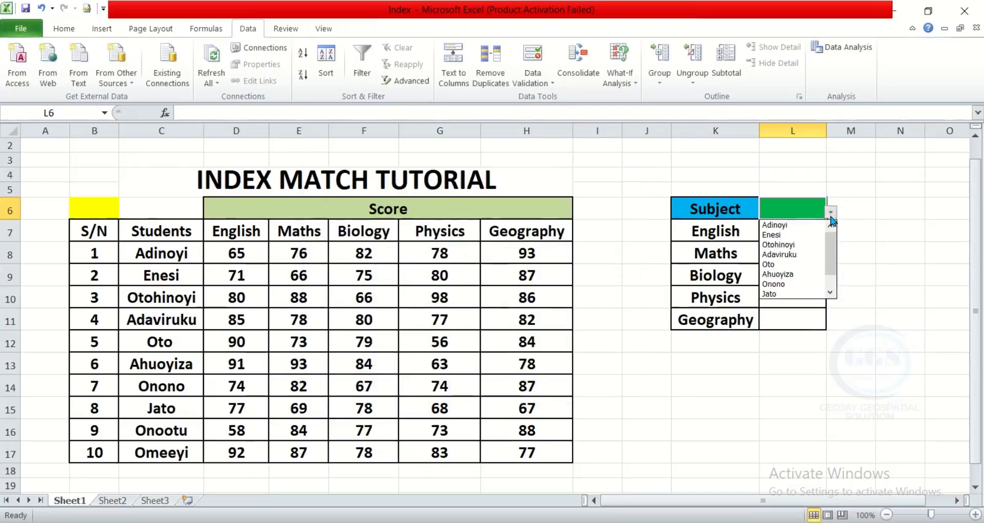
pyautogui.click(779, 245)
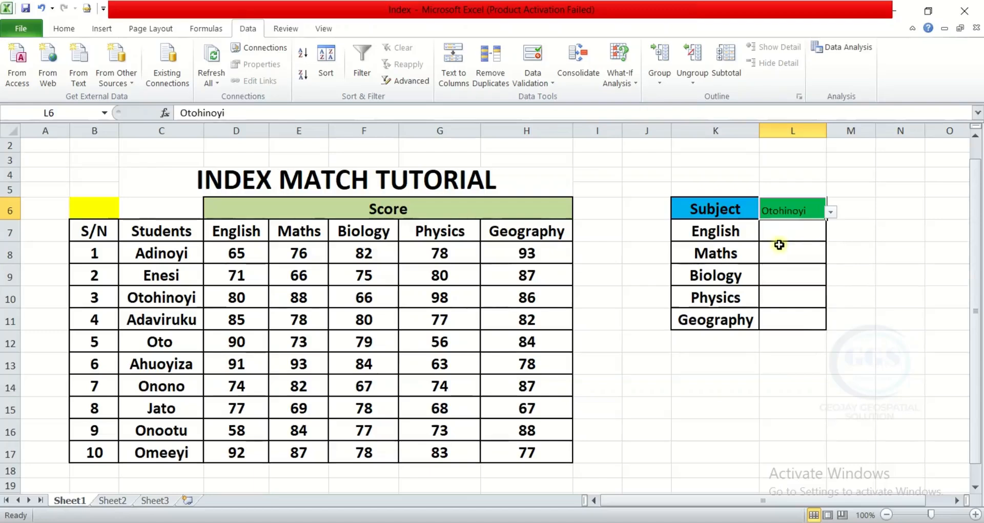
pyautogui.click(830, 212)
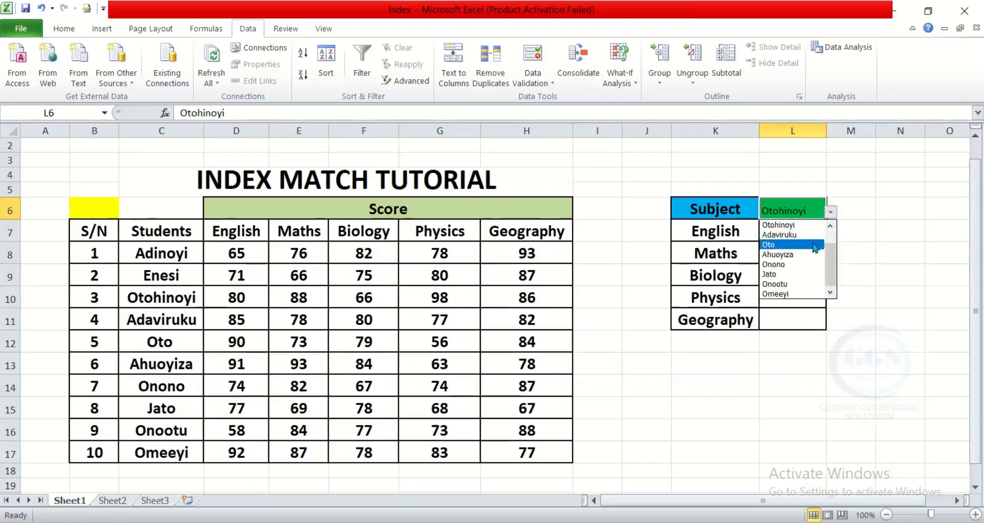
pyautogui.click(779, 283)
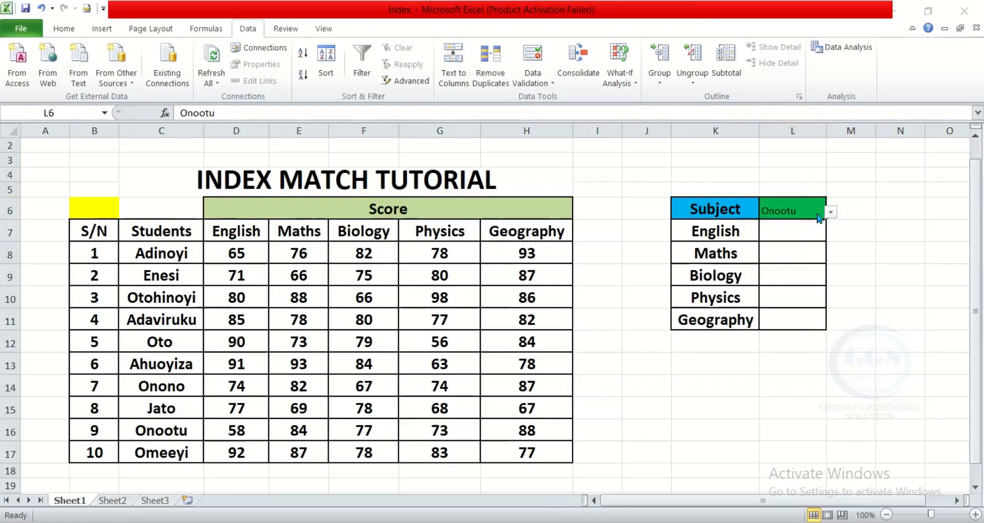
pyautogui.click(830, 211)
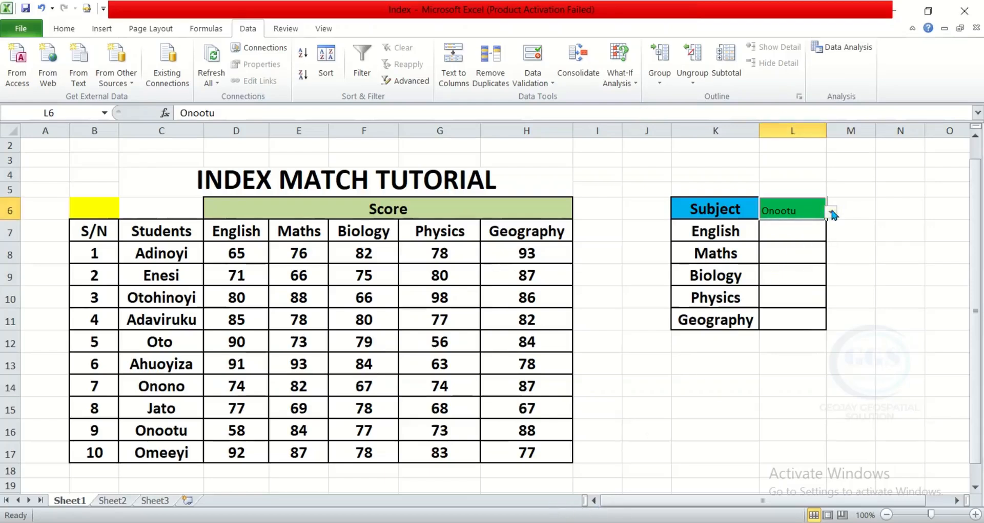
pyautogui.click(831, 211)
pyautogui.click(785, 252)
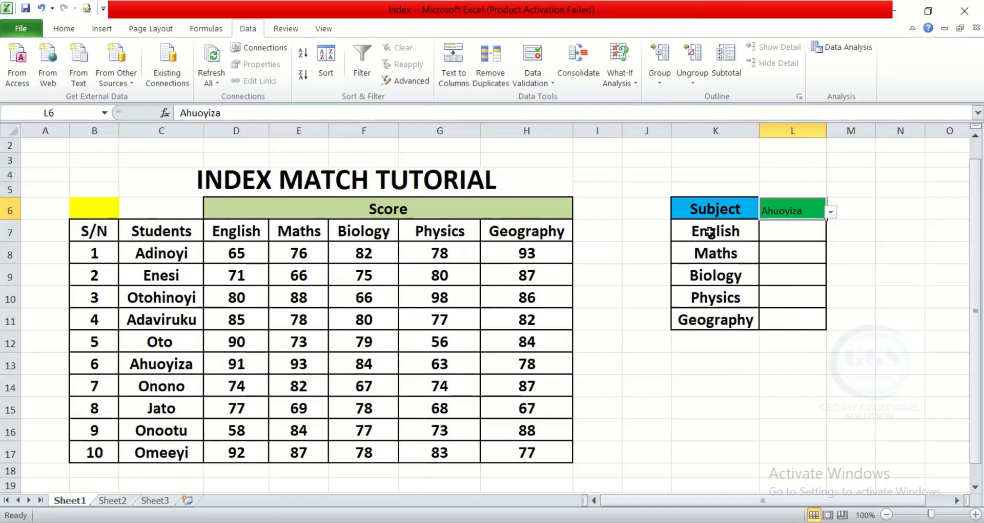
pyautogui.click(831, 212)
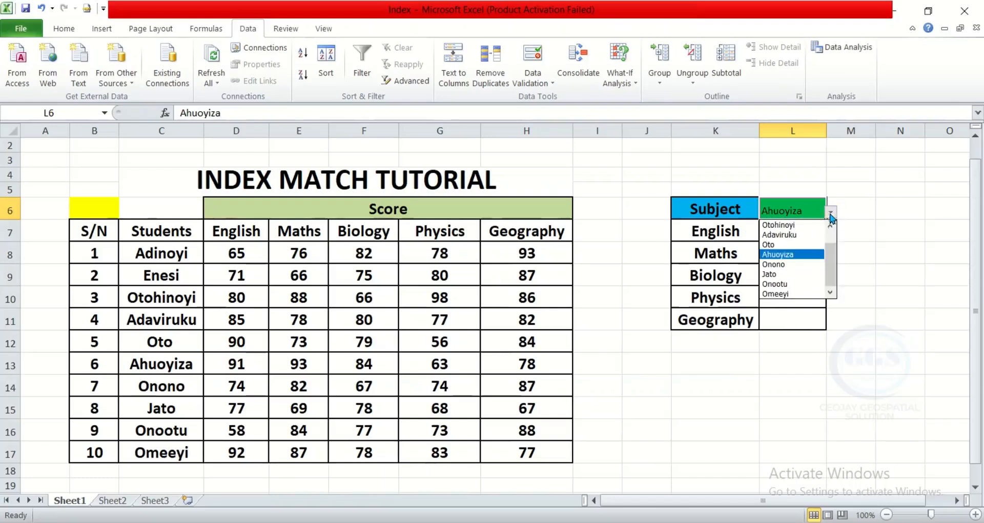
pyautogui.click(780, 235)
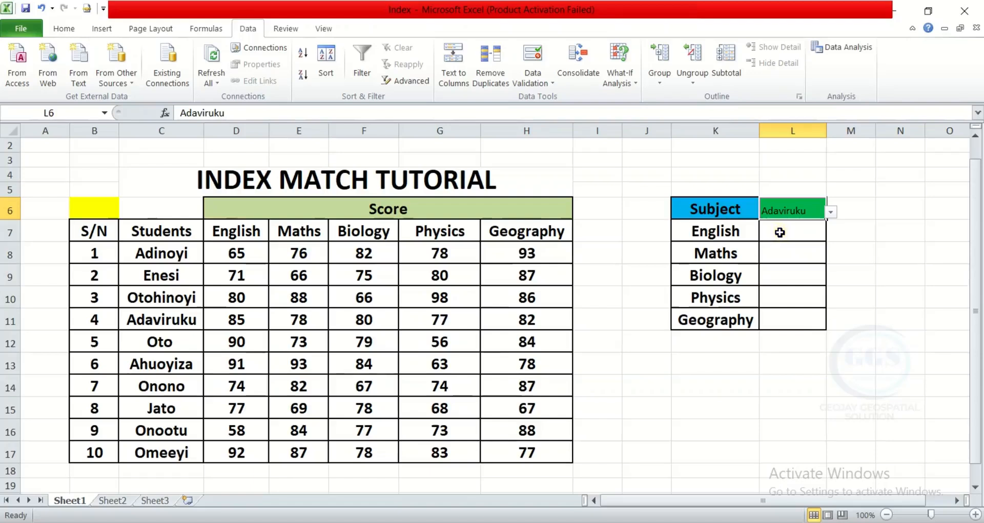
# - Begin an INDEX formula in L7 for the English score, with B7:H17 as the array
pyautogui.click(778, 232)
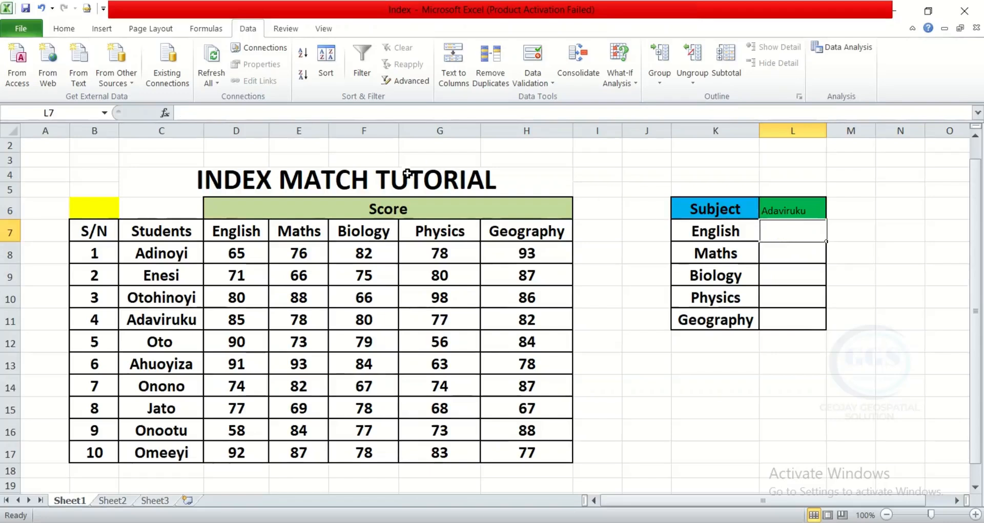
pyautogui.click(234, 112)
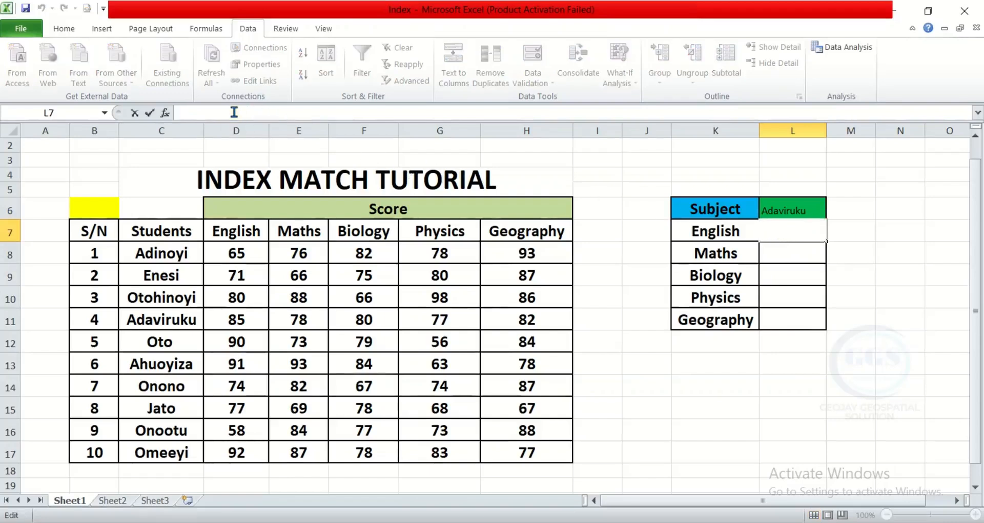
pyautogui.write('=')
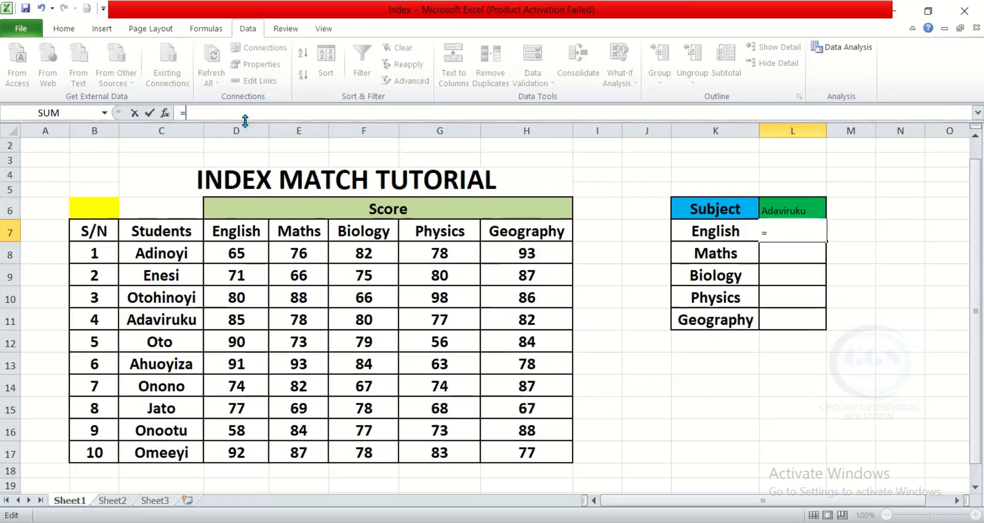
pyautogui.write('inde')
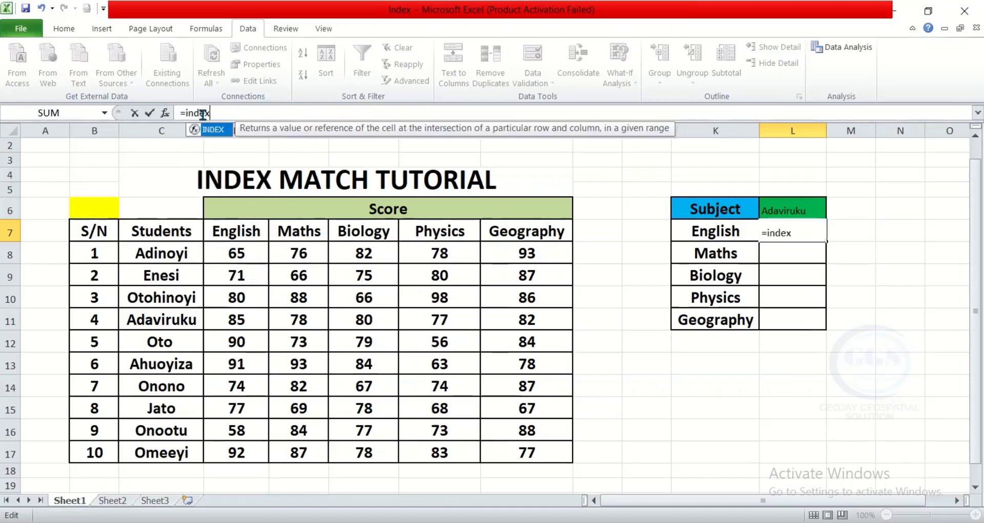
pyautogui.write('x(')
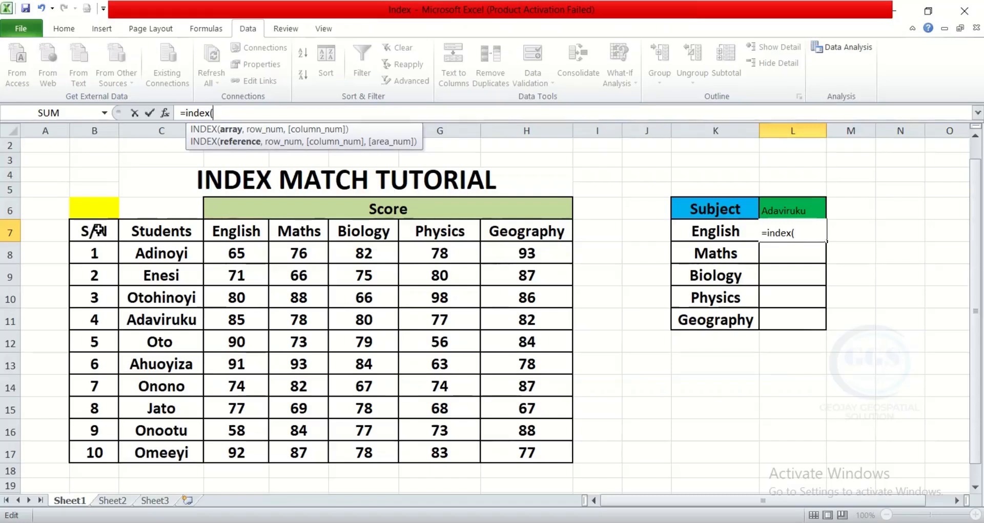
pyautogui.moveTo(99, 230); pyautogui.dragTo(525, 454)
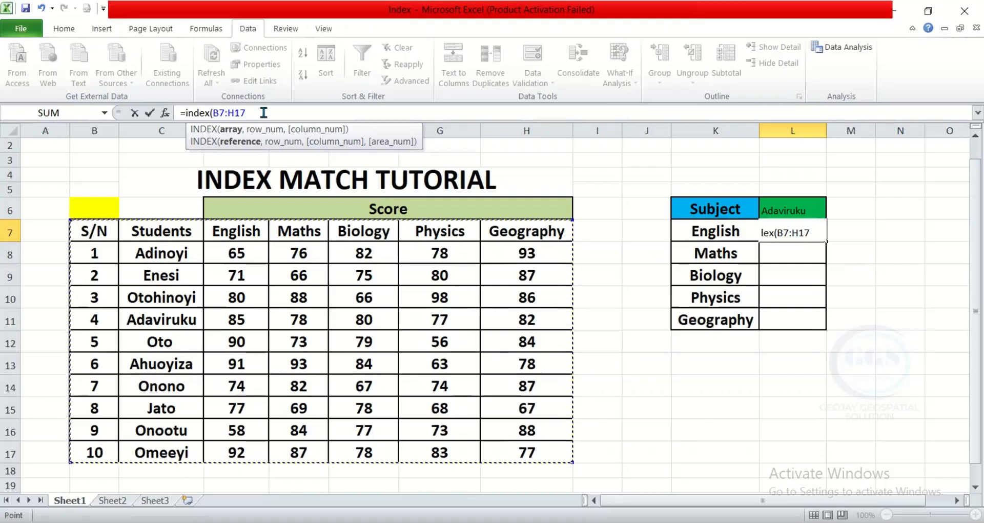
pyautogui.write(',')
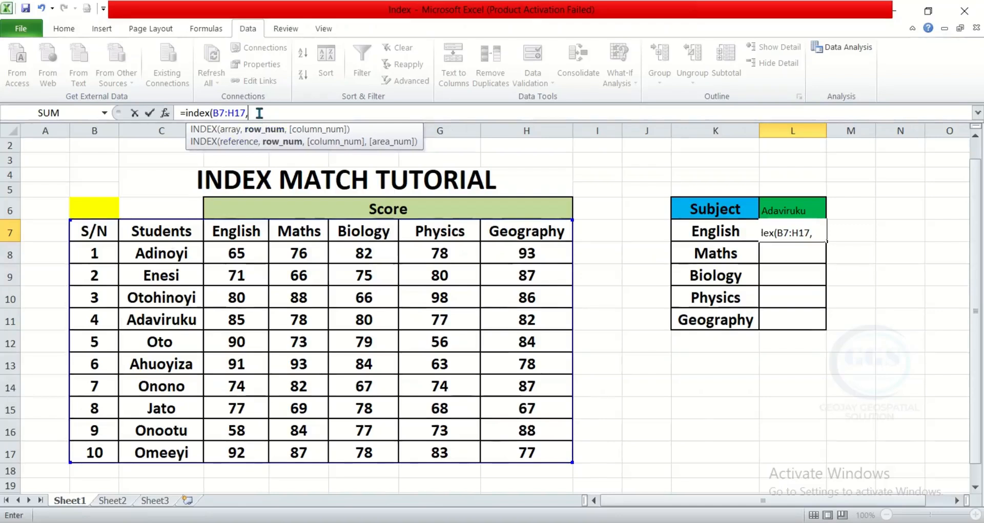
# - Add MATCH(L6,C7:C17,0) as the row number argument of the INDEX formula in L7
pyautogui.write('match')
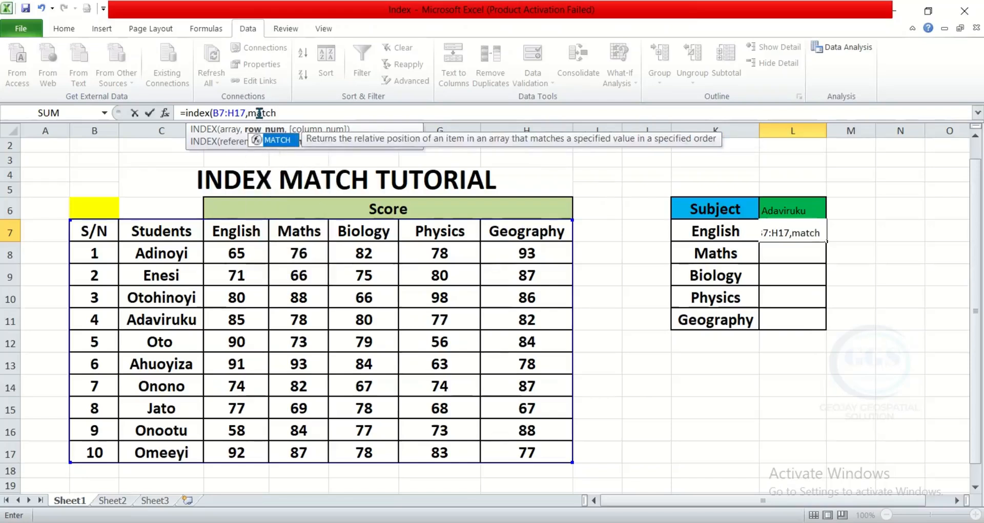
pyautogui.write('(')
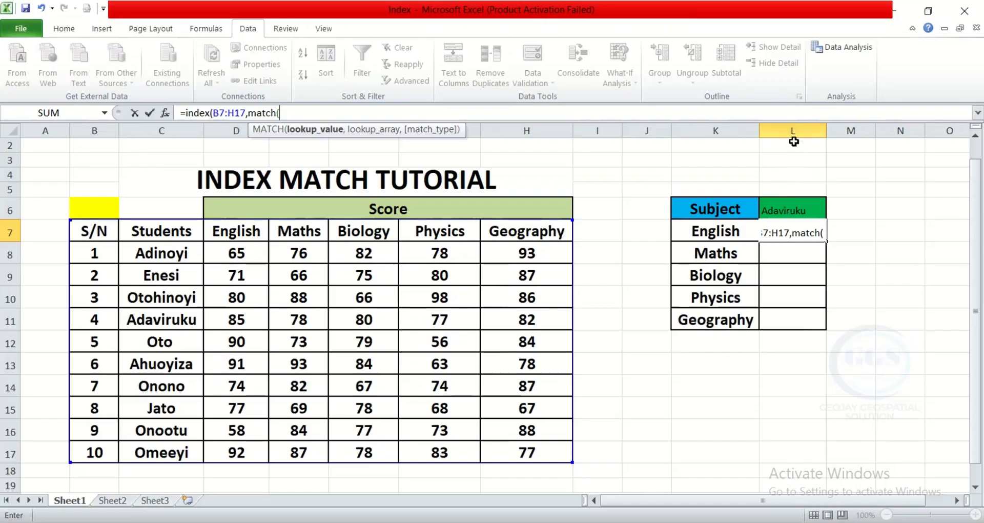
pyautogui.click(785, 211)
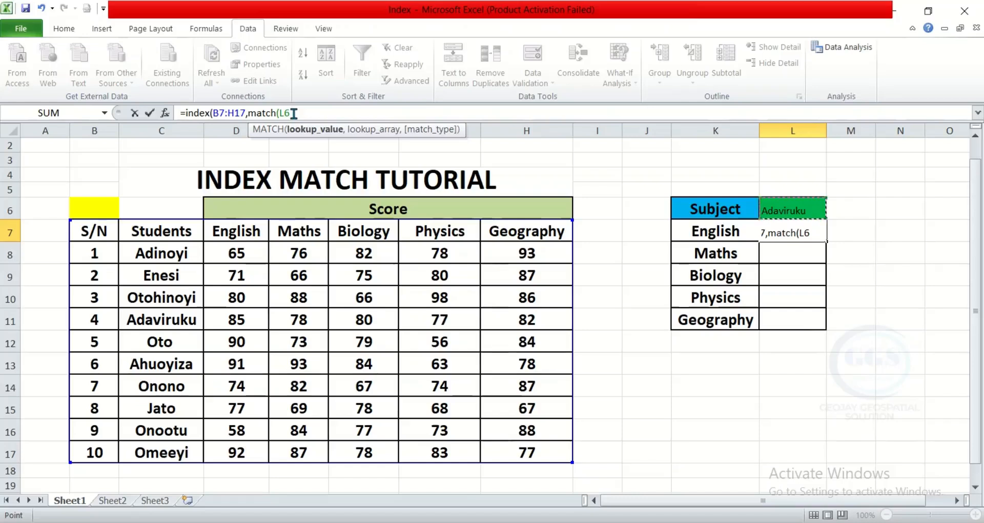
pyautogui.write(',')
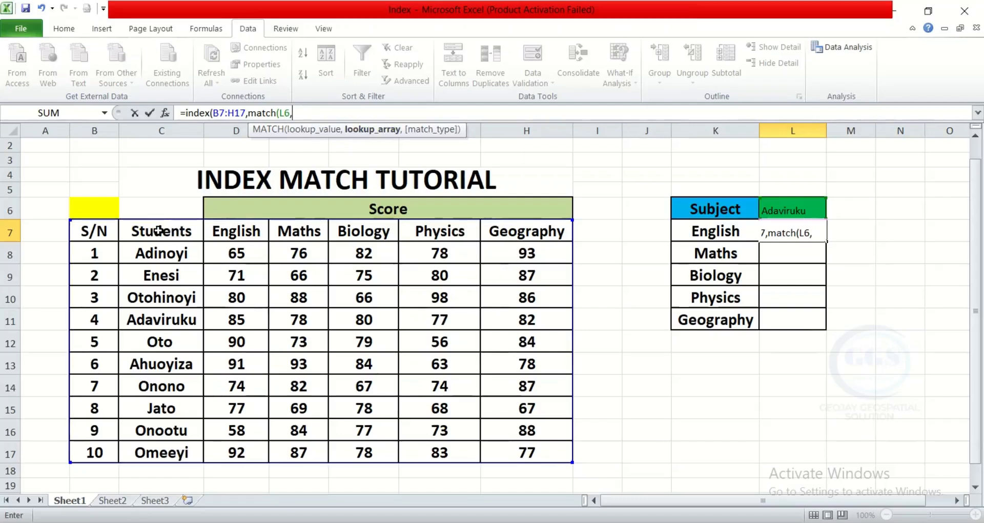
pyautogui.moveTo(159, 231); pyautogui.dragTo(169, 452)
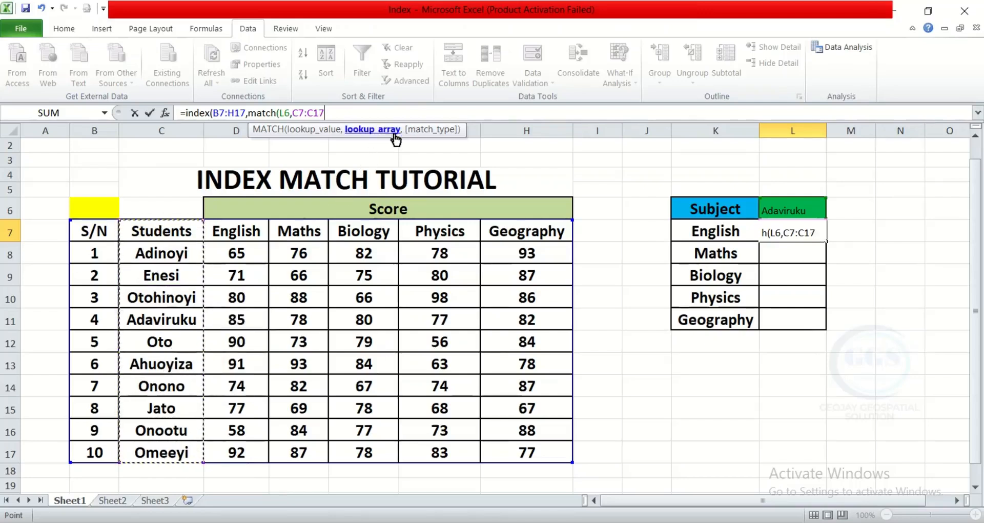
pyautogui.write(',0')
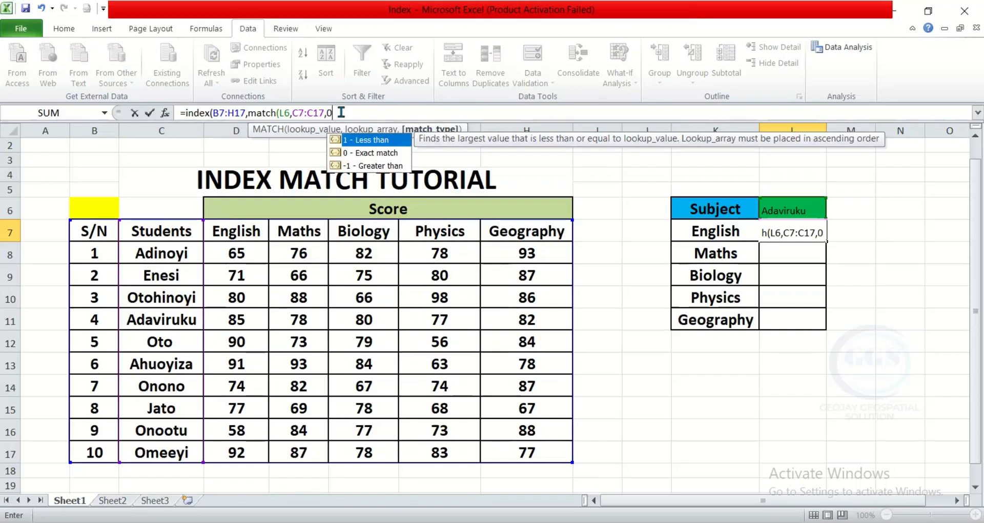
pyautogui.write(')')
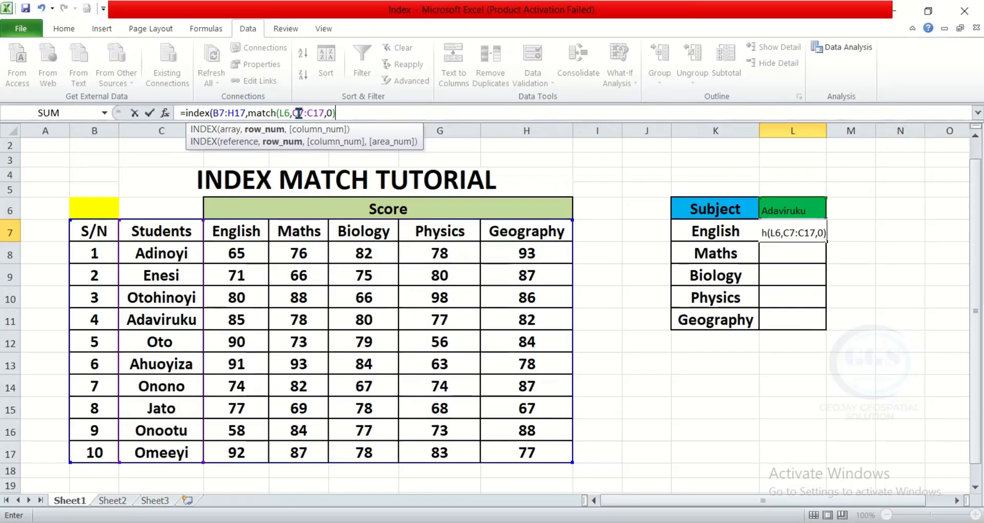
# - Make the MATCH lookup array absolute as $C$7:$C$17 in the L7 formula
pyautogui.click(299, 112)
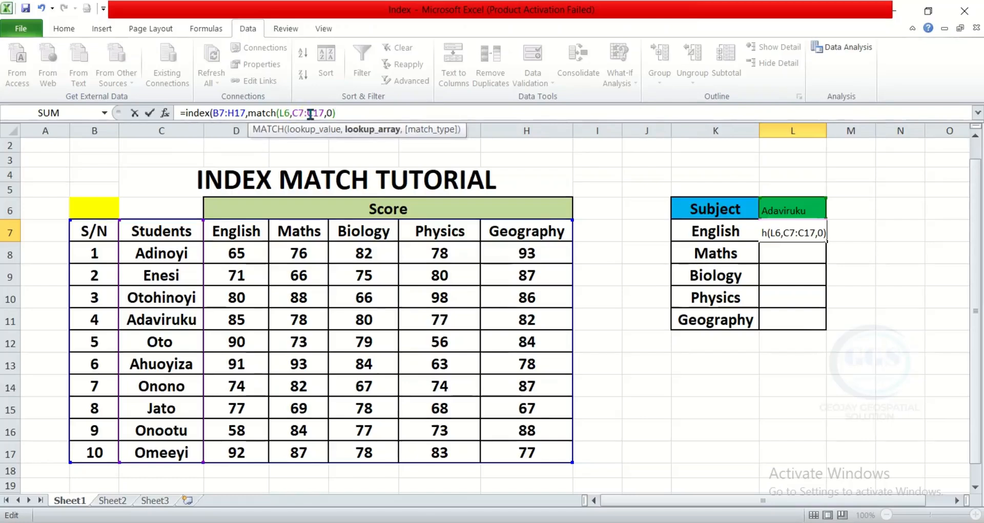
pyautogui.write('$')
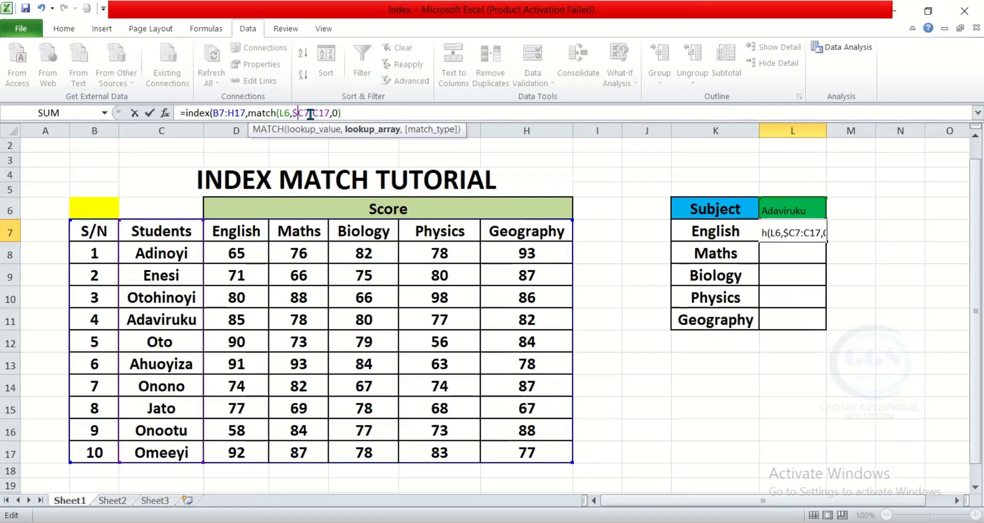
pyautogui.click(304, 113)
pyautogui.write('$')
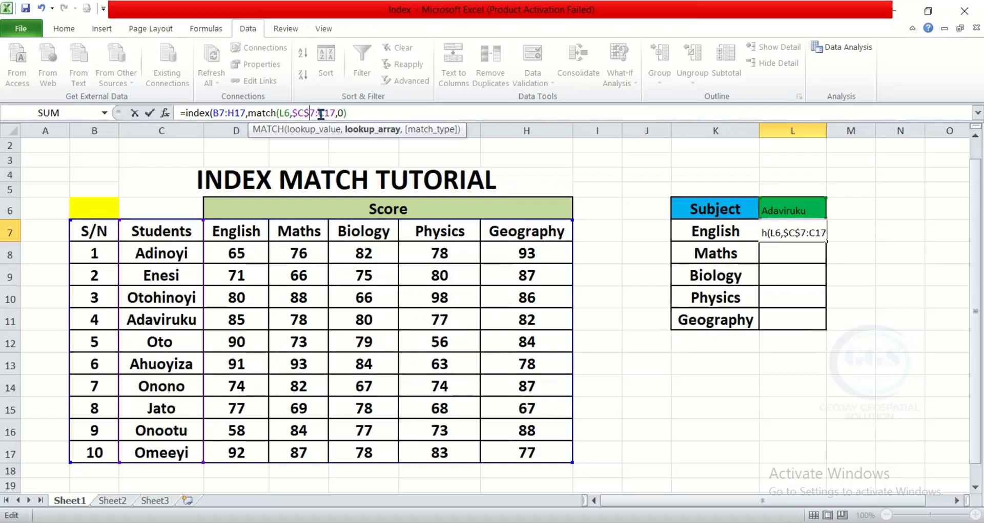
pyautogui.click(320, 113)
pyautogui.write('$')
pyautogui.click(330, 114)
pyautogui.write('$C$')
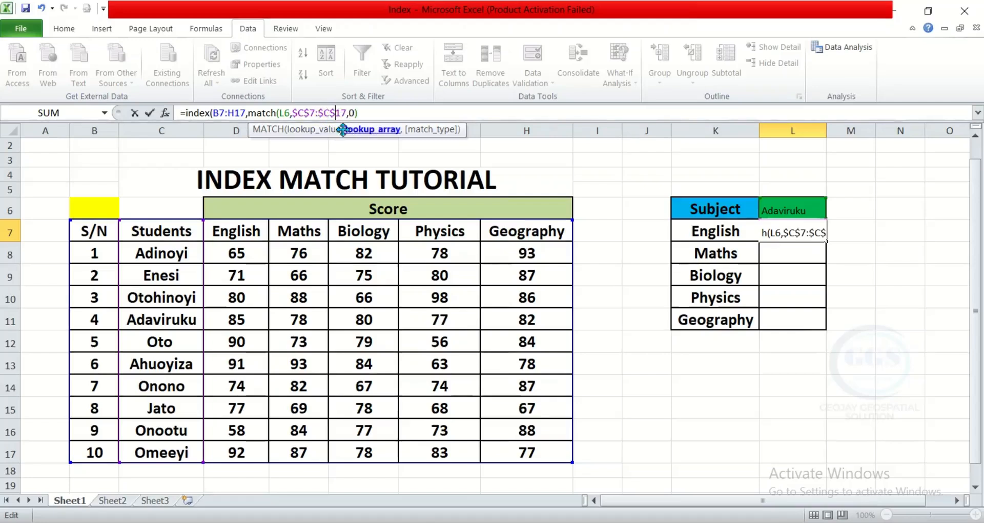
# - Make the INDEX array absolute as $B$7:$H$17 in the L7 formula
pyautogui.click(213, 112)
pyautogui.write('$')
pyautogui.click(224, 114)
pyautogui.write('$')
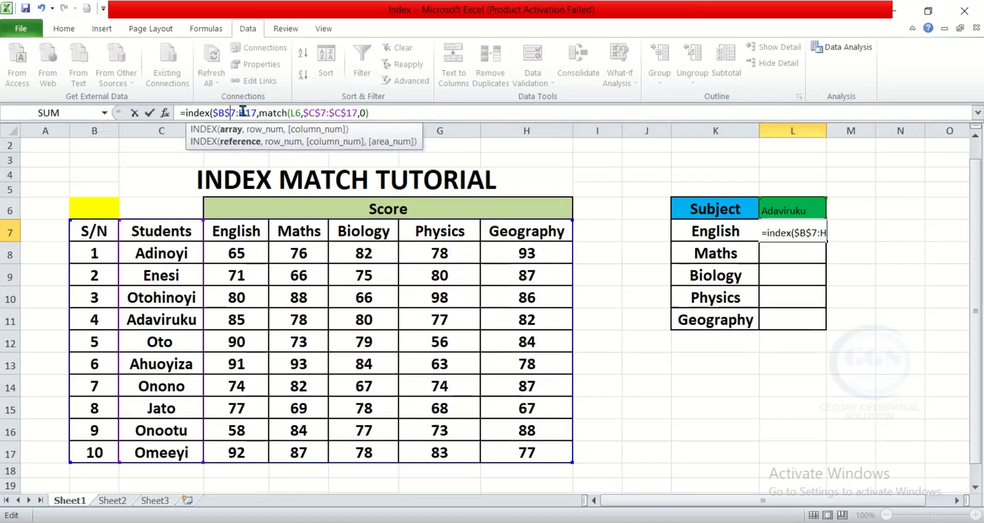
pyautogui.click(241, 112)
pyautogui.write('$')
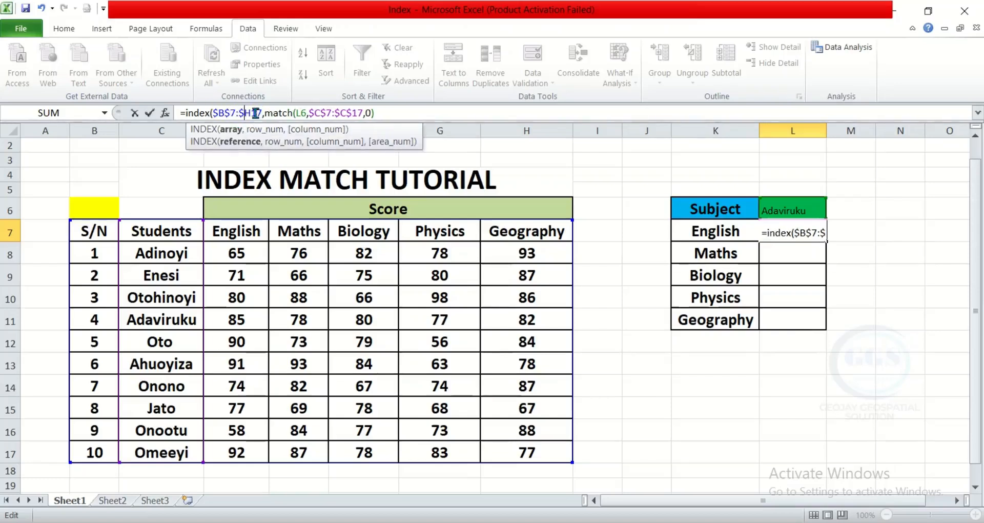
pyautogui.click(254, 113)
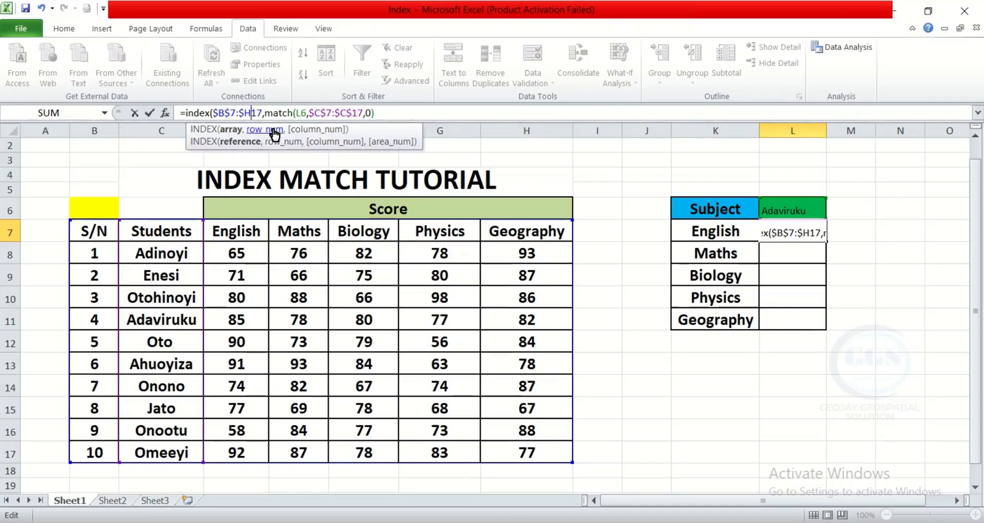
pyautogui.write('$')
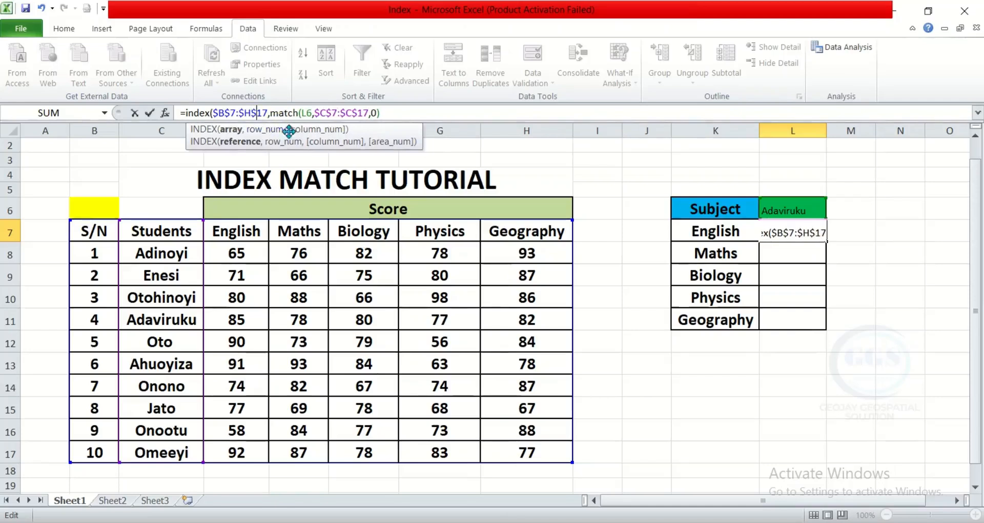
# - Add MATCH(K7,B7:H7,0) as the column number argument of the L7 formula, with the first MATCH's lookup value made absolute as $L$6
pyautogui.click(389, 112)
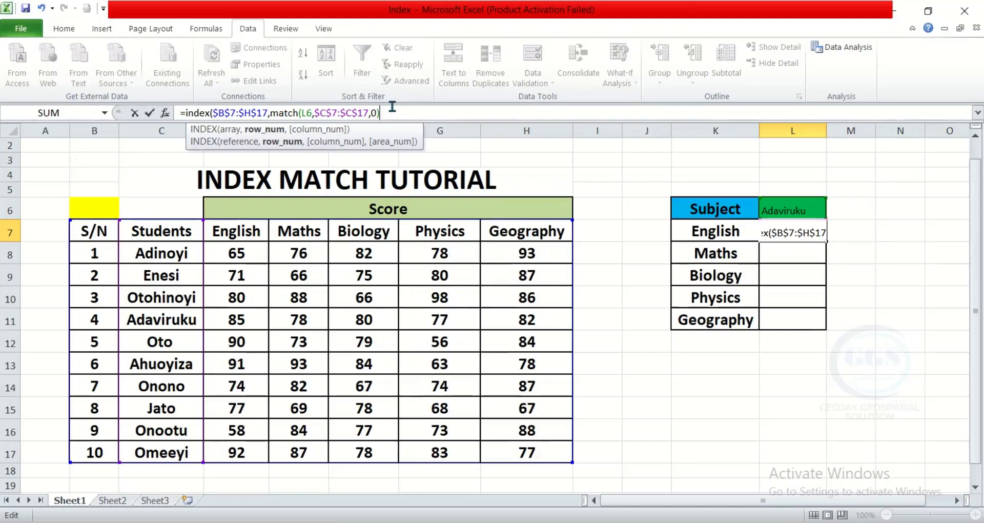
pyautogui.write(',')
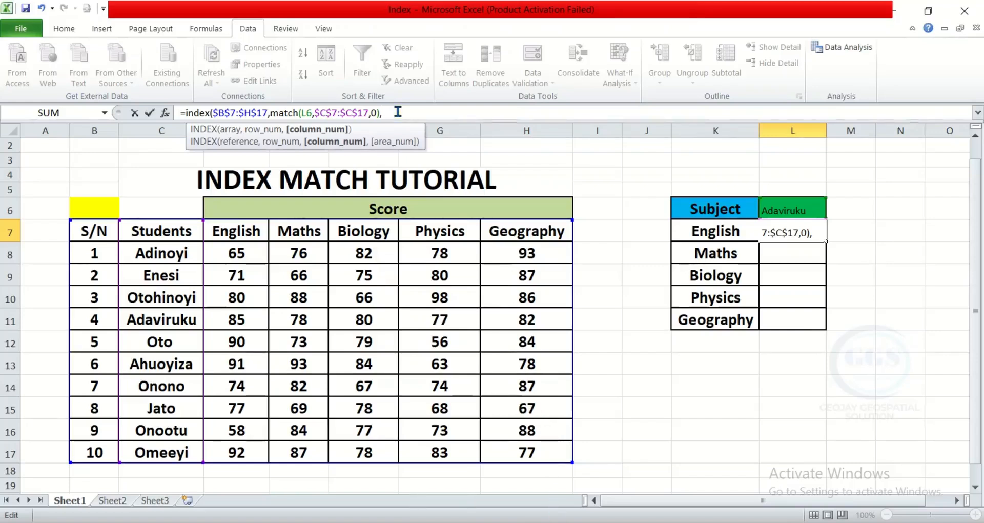
pyautogui.write('match')
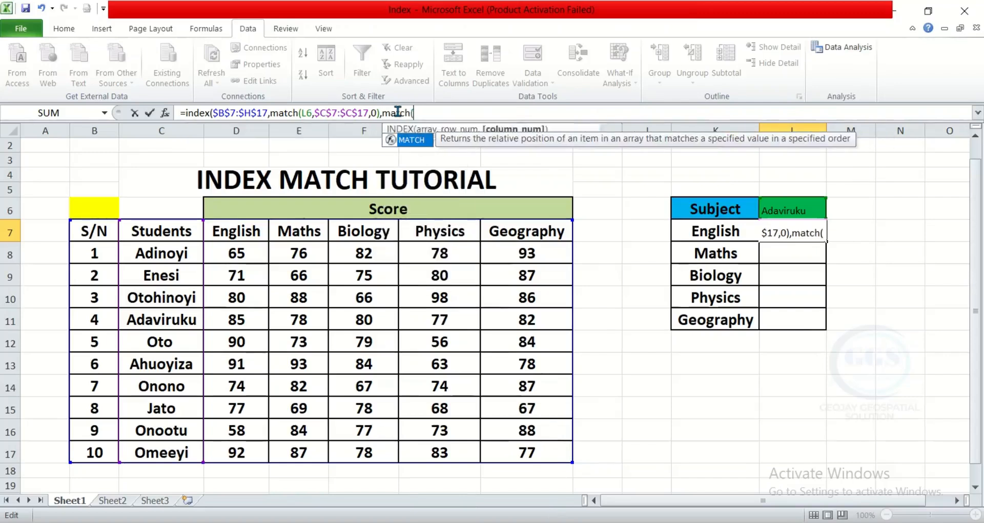
pyautogui.write('(')
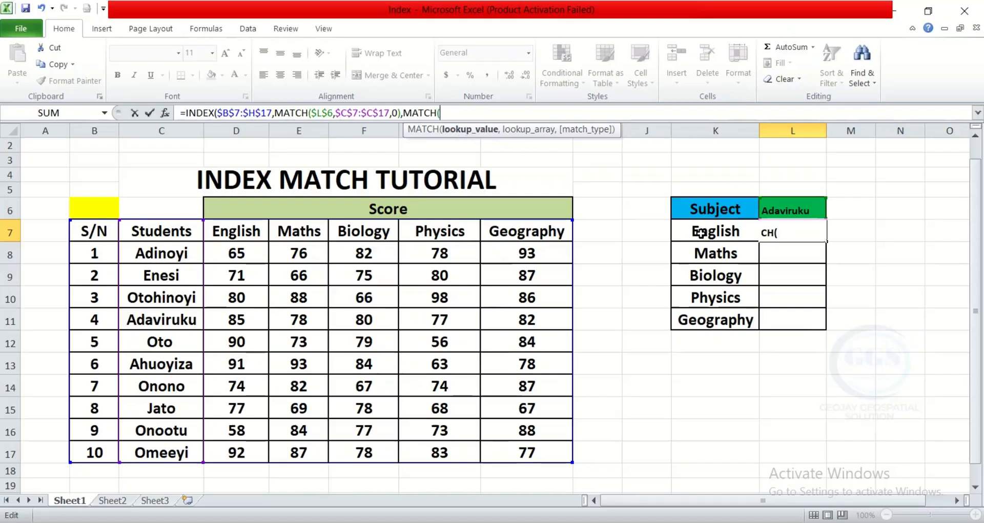
pyautogui.click(700, 231)
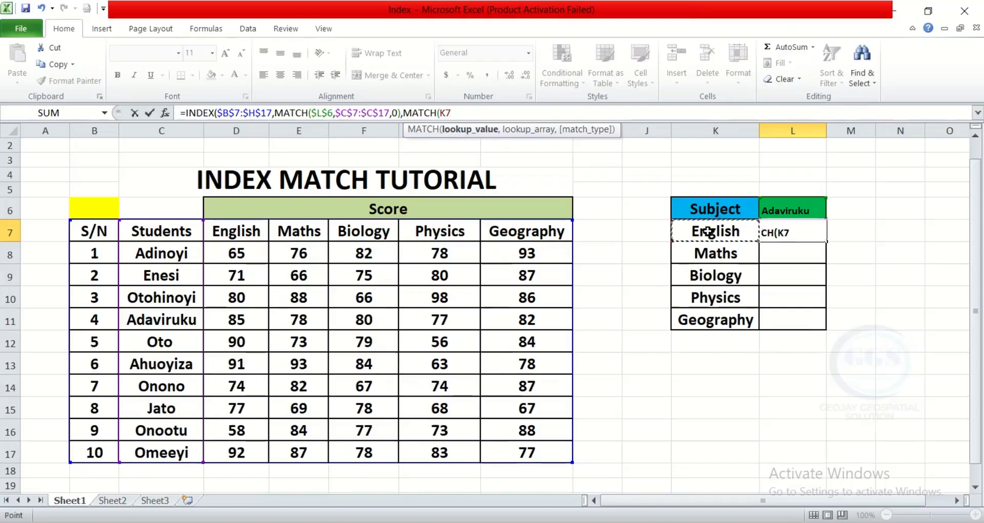
pyautogui.write(',')
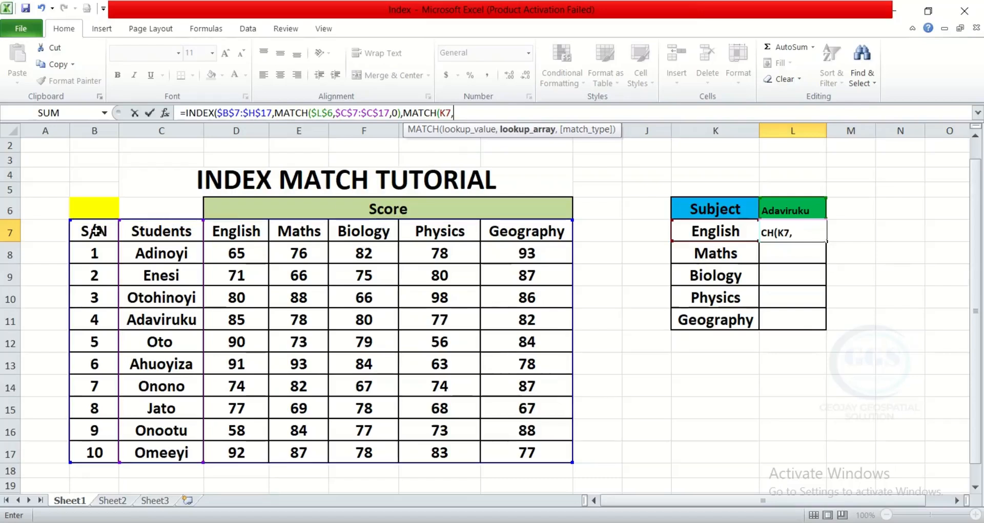
pyautogui.moveTo(95, 230); pyautogui.dragTo(493, 233)
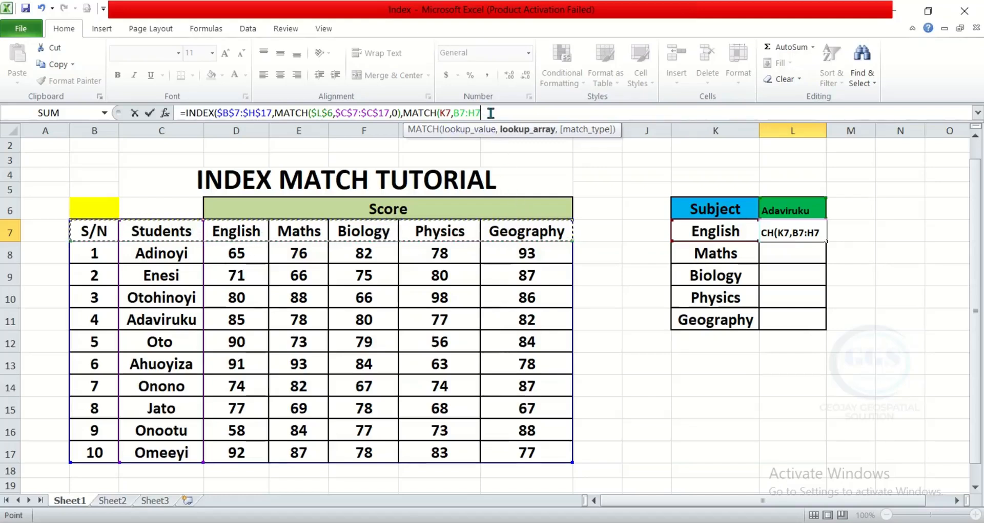
pyautogui.write(',')
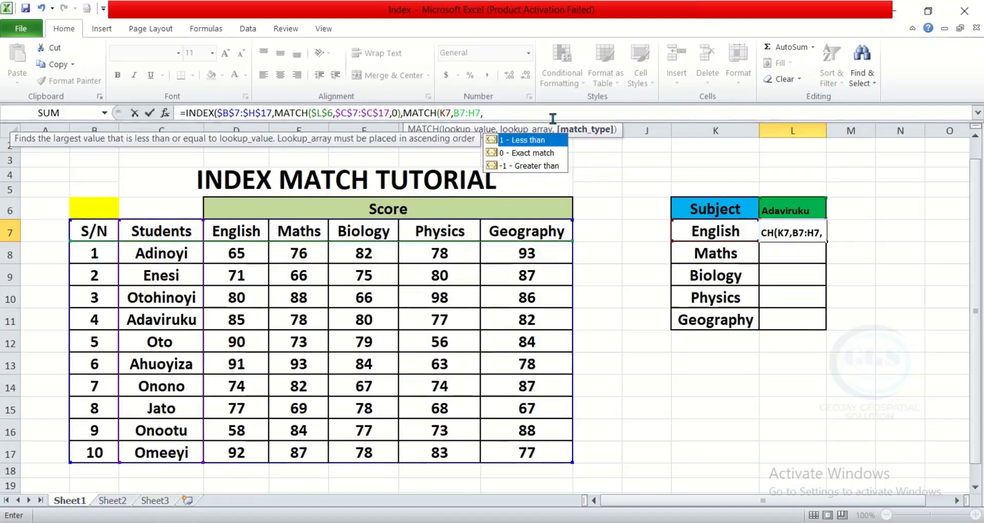
pyautogui.write('0')
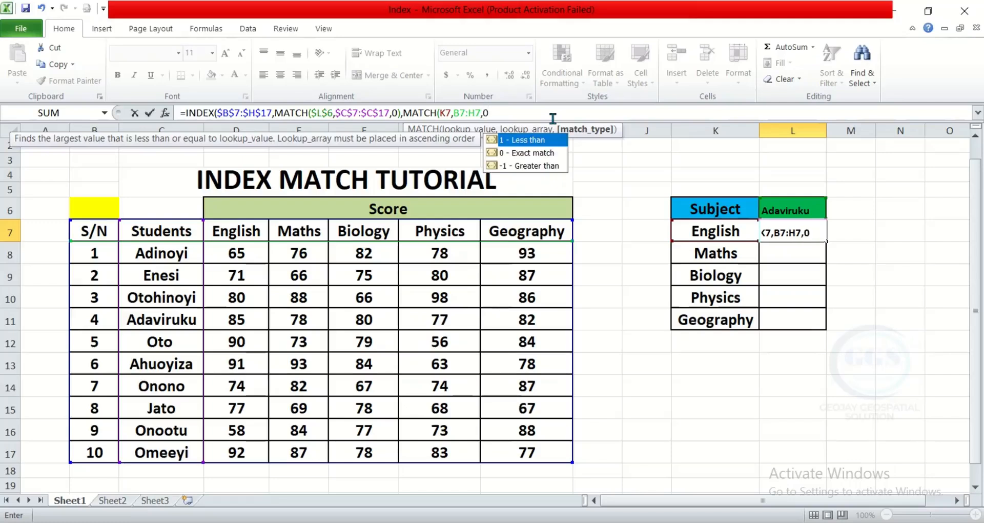
pyautogui.write(')')
pyautogui.click(552, 118)
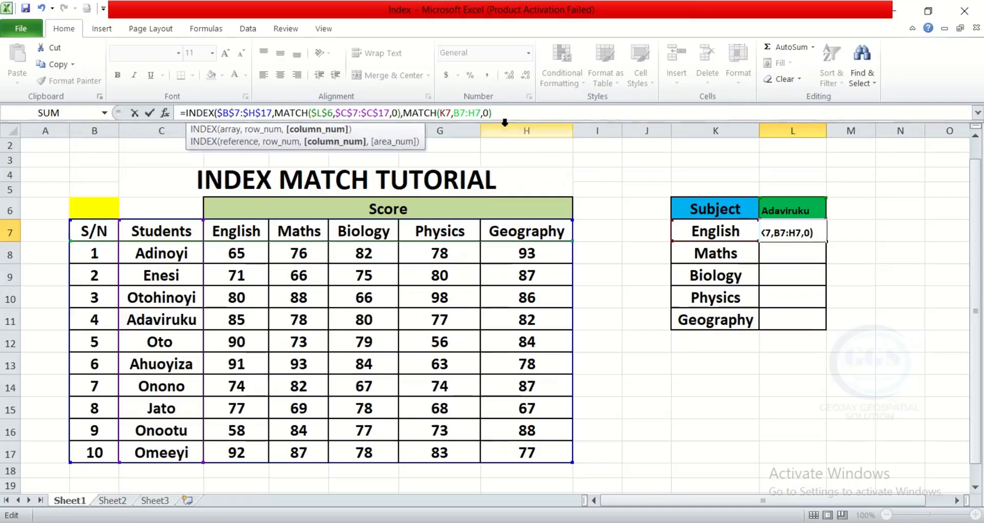
# - Make the second MATCH's lookup array absolute as $B$7:$H$7 and complete the INDEX formula in L7
pyautogui.click(456, 112)
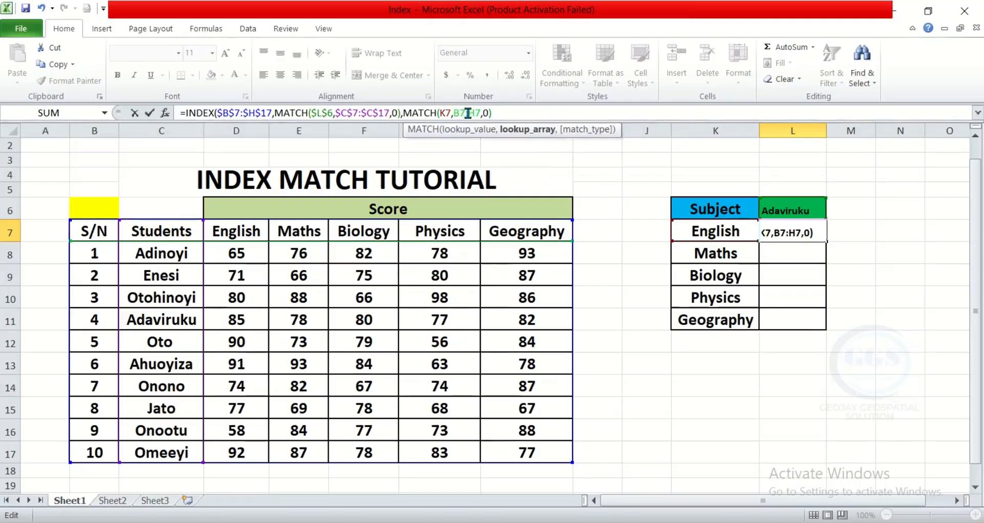
pyautogui.write('$')
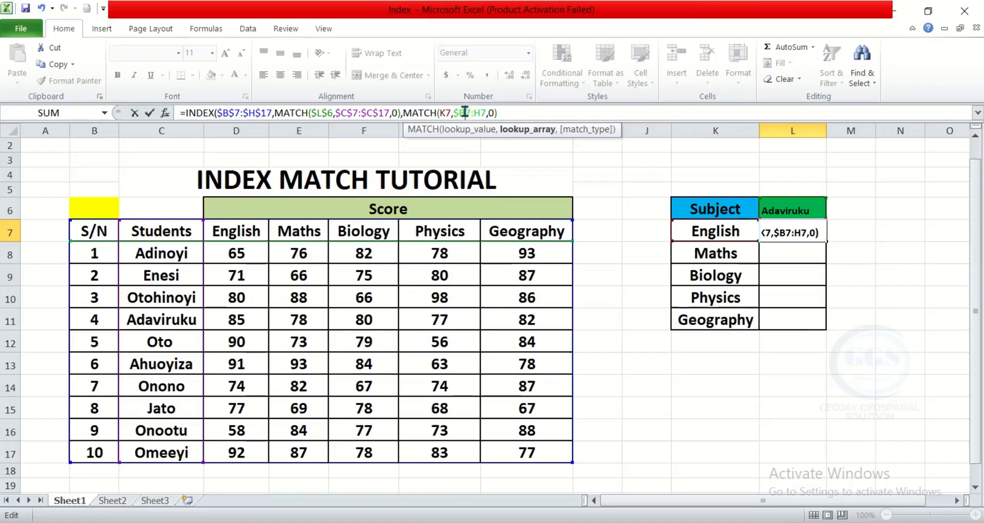
pyautogui.click(465, 112)
pyautogui.write('$')
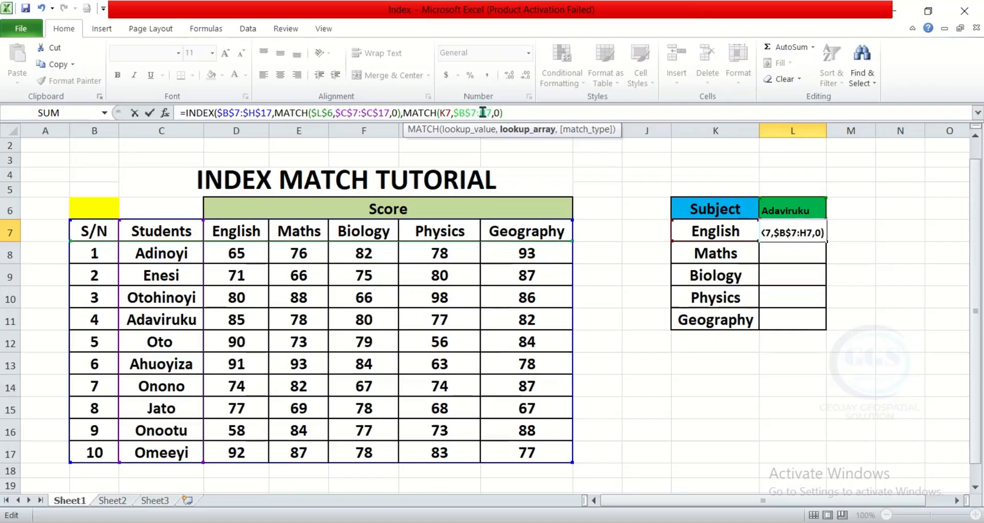
pyautogui.click(482, 112)
pyautogui.write('$')
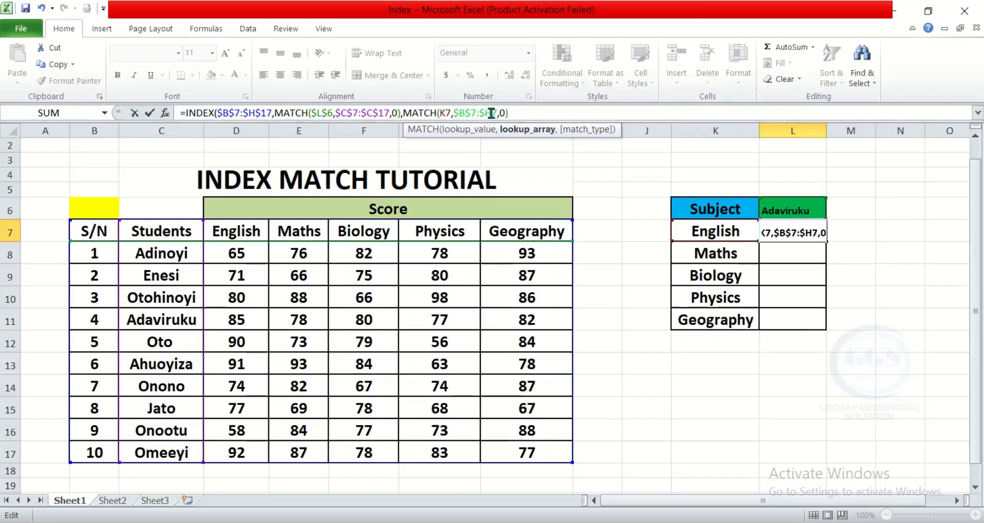
pyautogui.click(495, 112)
pyautogui.write('$')
pyautogui.click(519, 113)
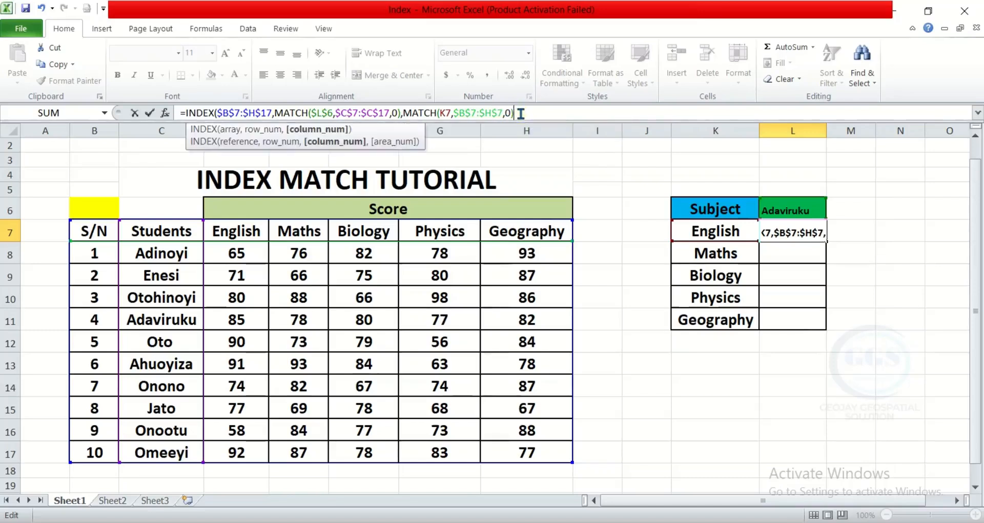
pyautogui.write(')')
pyautogui.press('Return')
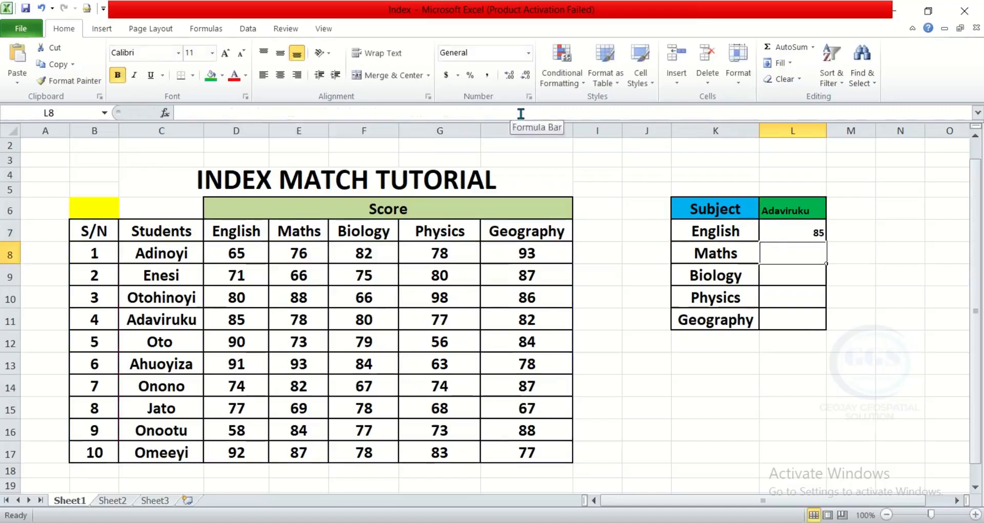
# - Set the font size of cells L6:L11 to 16
pyautogui.moveTo(785, 207); pyautogui.dragTo(806, 317)
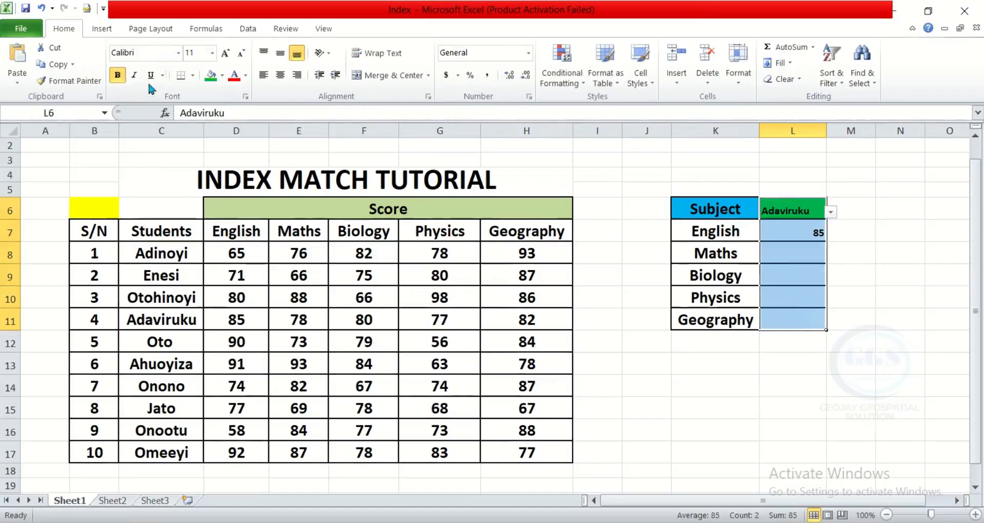
pyautogui.click(211, 53)
pyautogui.click(192, 148)
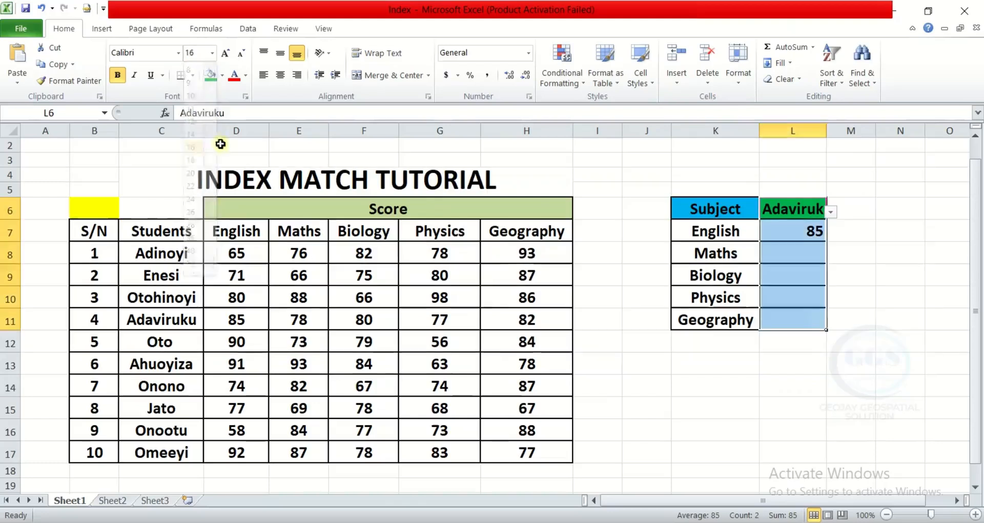
pyautogui.click(809, 282)
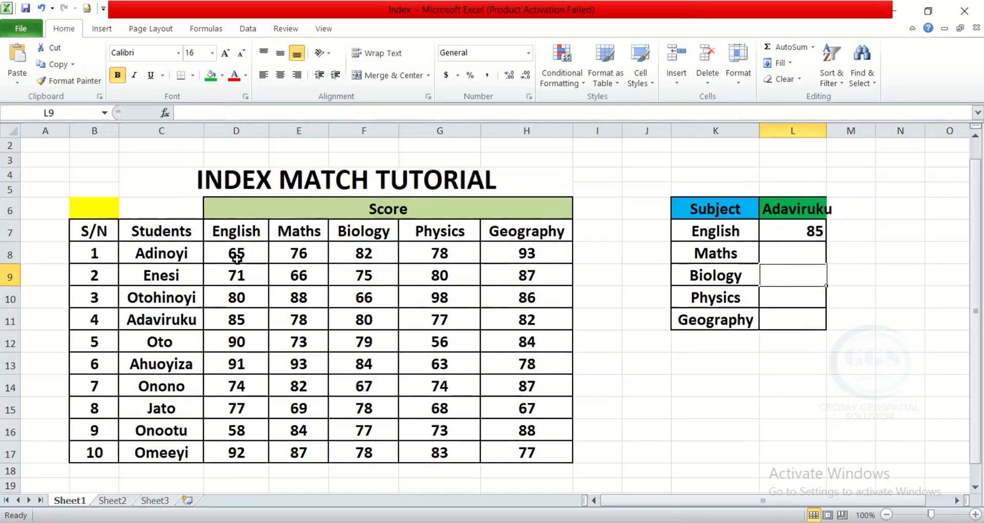
# - Fill the L7 formula down through L11 for the remaining subjects and widen column L to fit the student's name
pyautogui.click(244, 322)
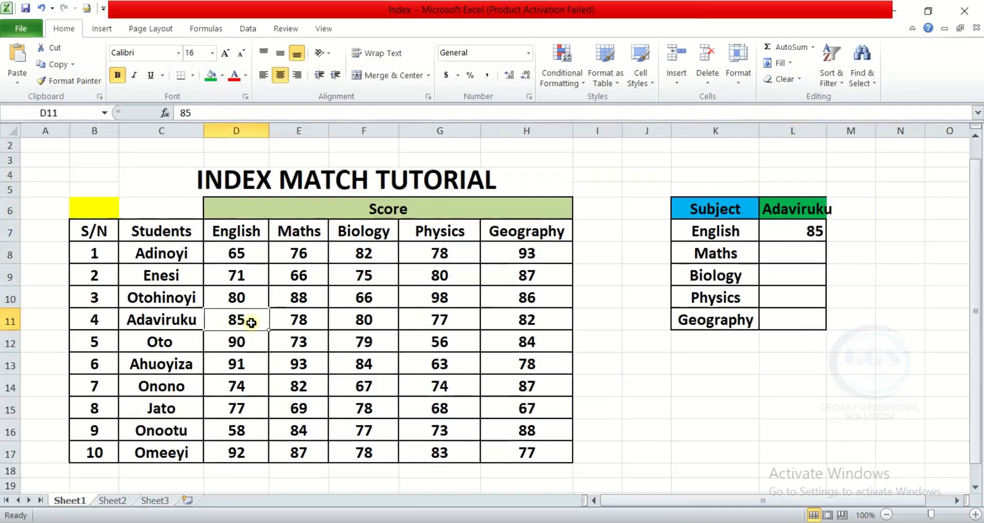
pyautogui.click(819, 232)
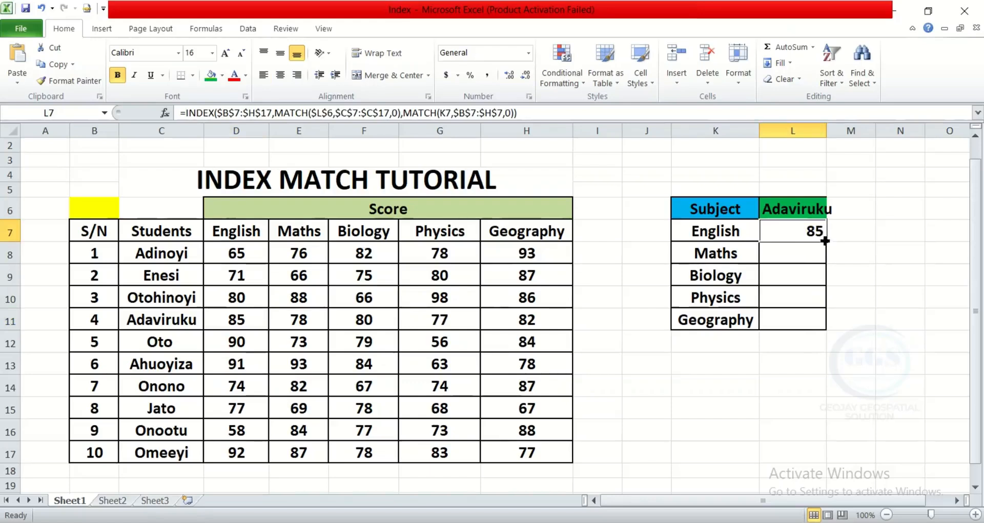
pyautogui.moveTo(825, 241); pyautogui.dragTo(822, 321)
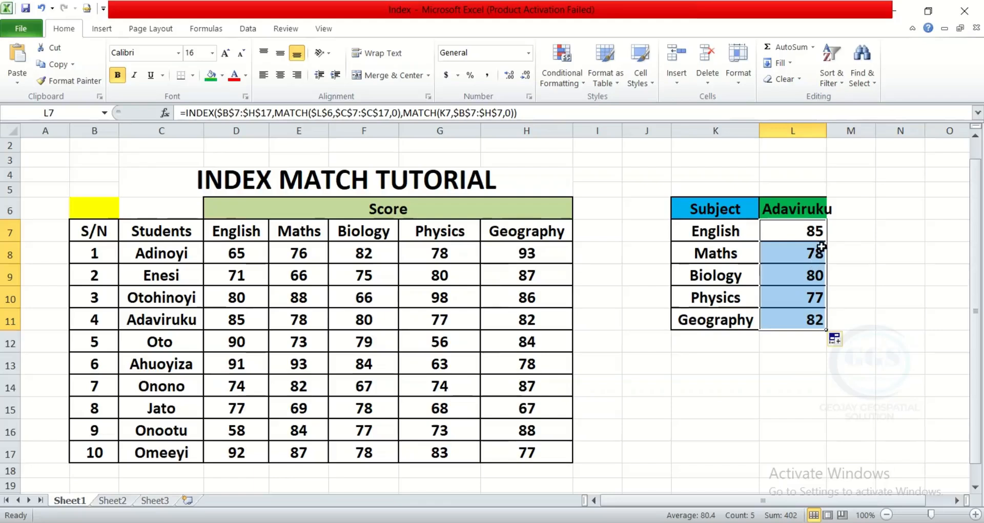
pyautogui.moveTo(827, 133); pyautogui.dragTo(847, 133)
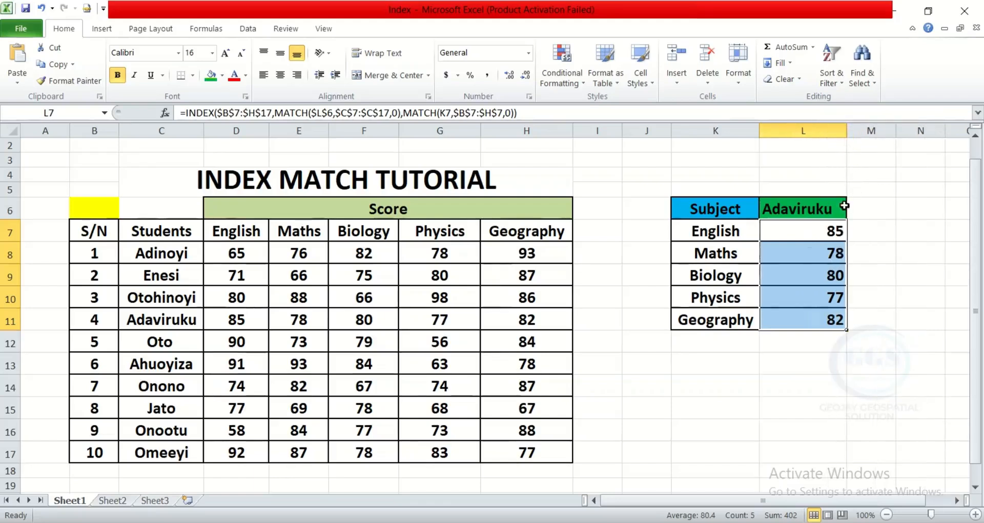
# - Test the lookup by choosing the seventh student from the drop-down list in L6
pyautogui.click(814, 210)
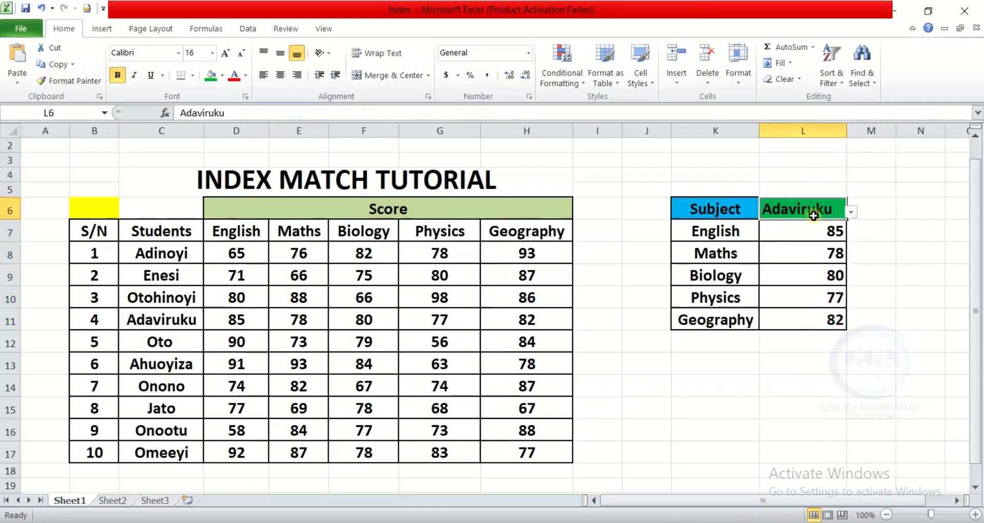
pyautogui.click(851, 214)
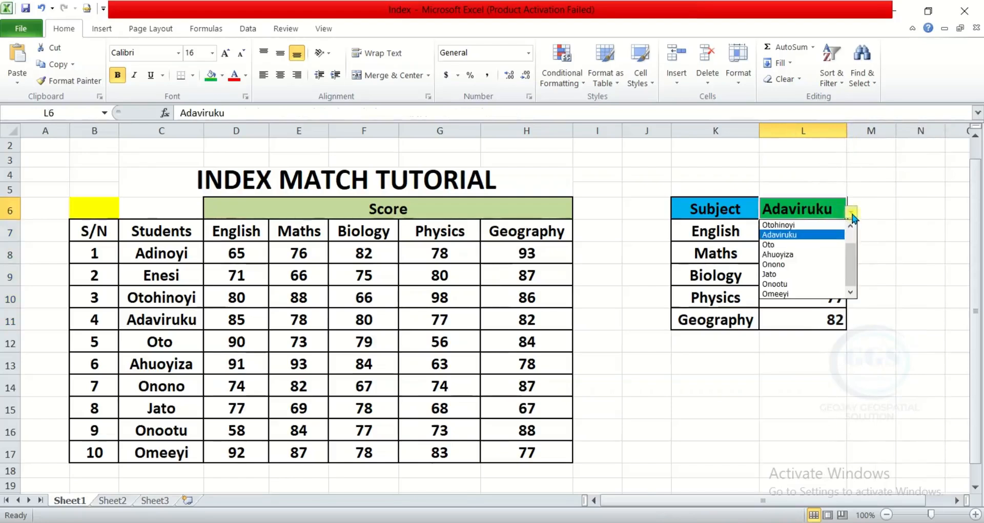
pyautogui.click(774, 265)
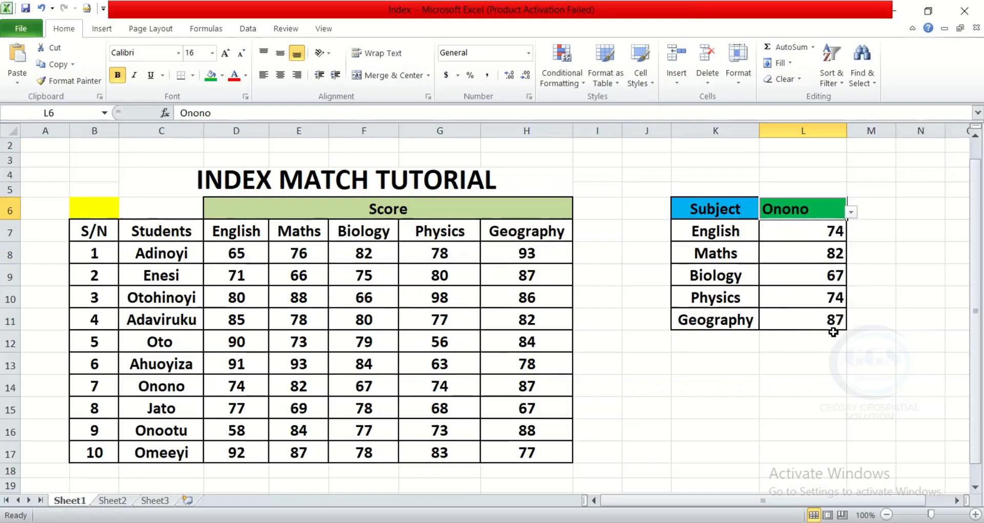
# - Choose the tenth student in the L6 drop-down list and select that student's row B17:H17 to compare the scores
pyautogui.click(851, 214)
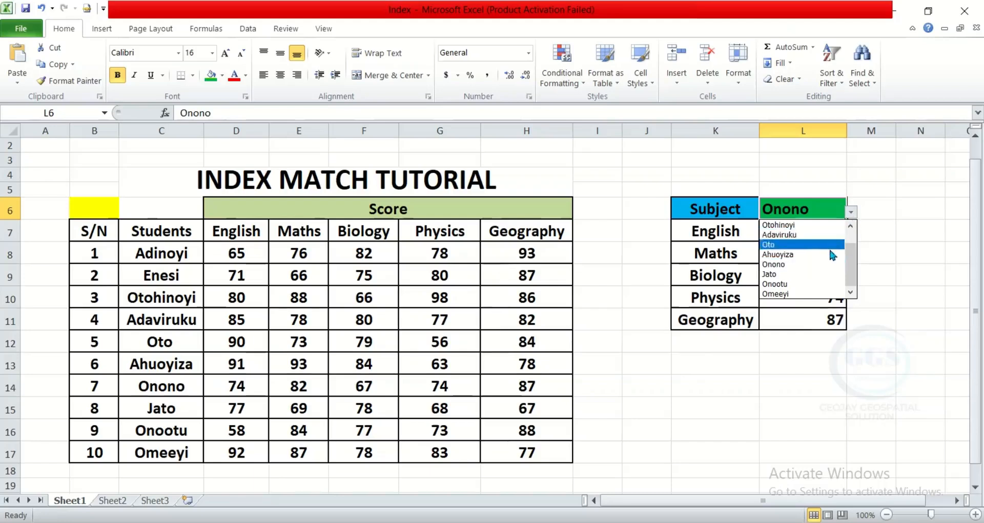
pyautogui.click(783, 294)
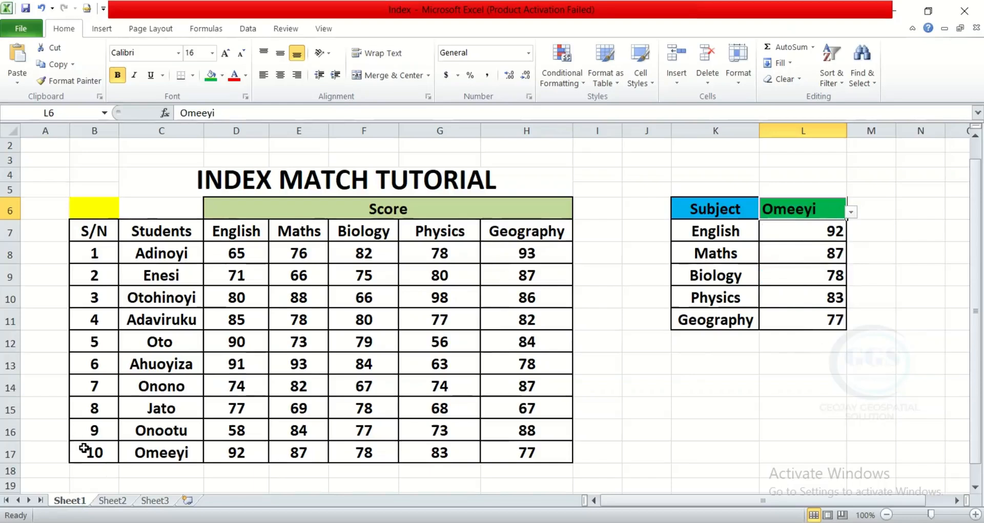
pyautogui.moveTo(77, 452); pyautogui.dragTo(503, 456)
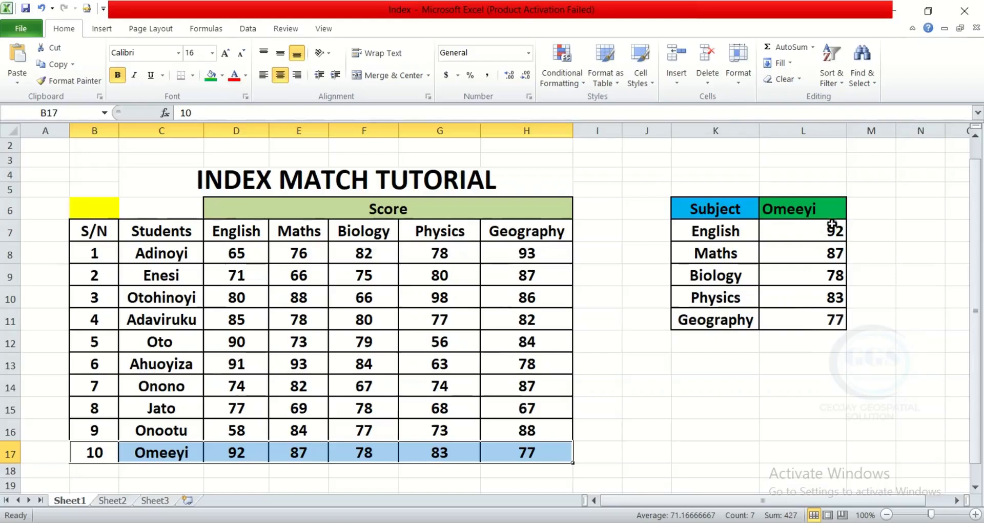
# - Test the L6 drop-down list with the sixth student and finally with the fourth student
pyautogui.click(844, 211)
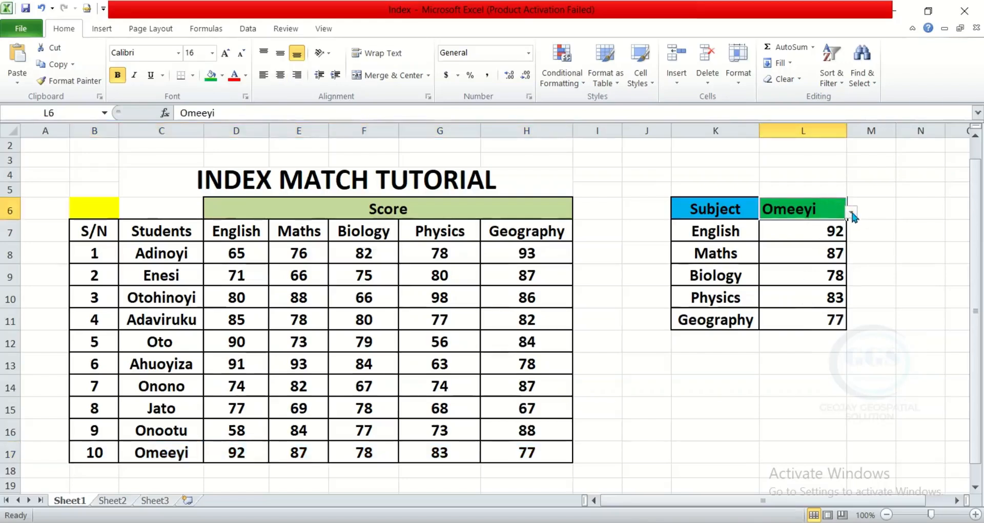
pyautogui.click(852, 214)
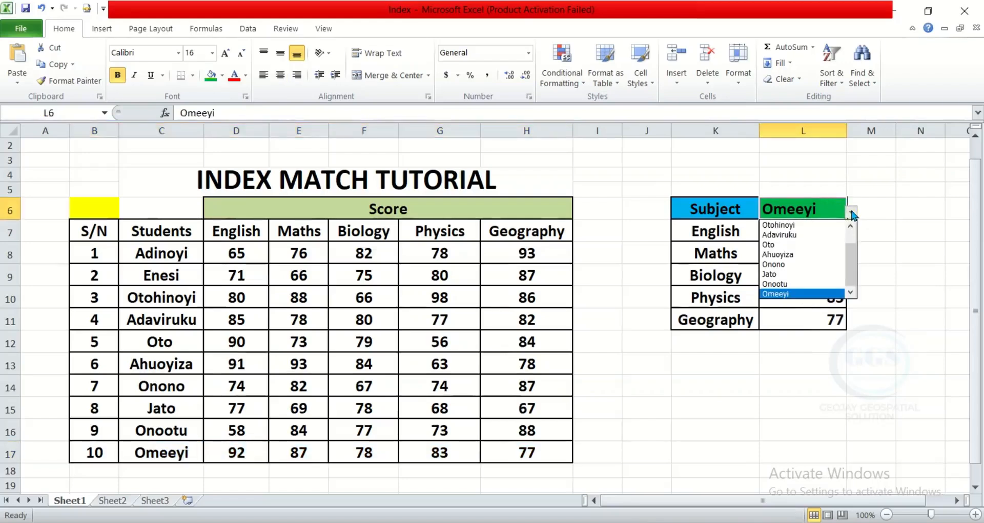
pyautogui.click(778, 256)
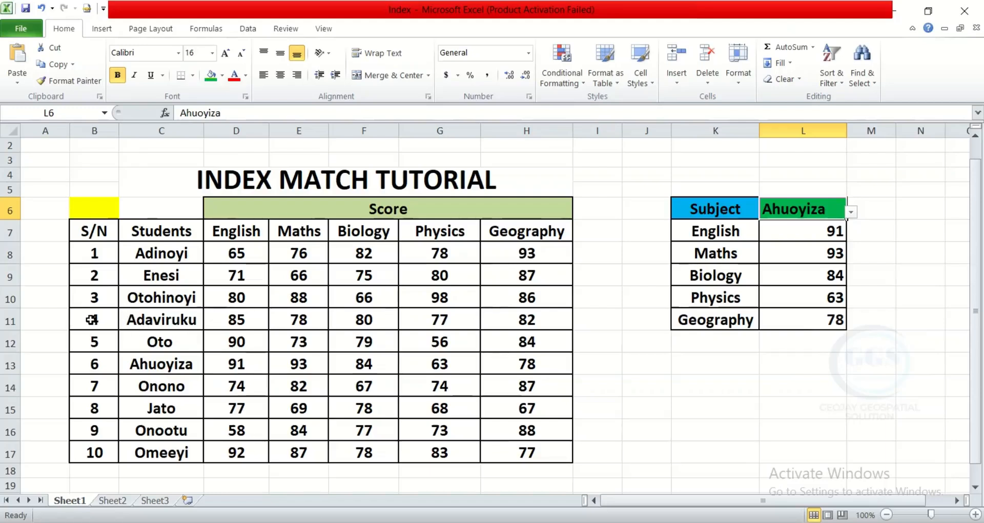
pyautogui.click(851, 212)
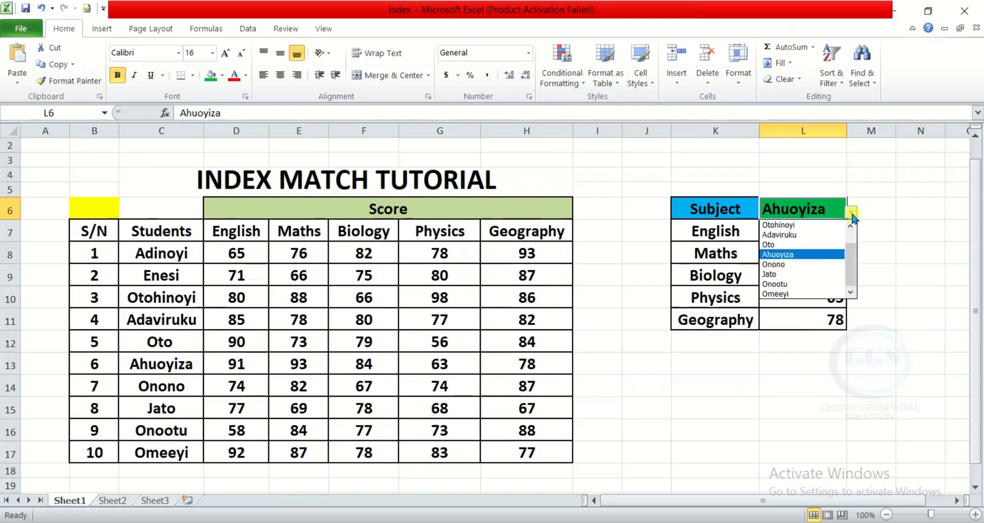
pyautogui.click(795, 239)
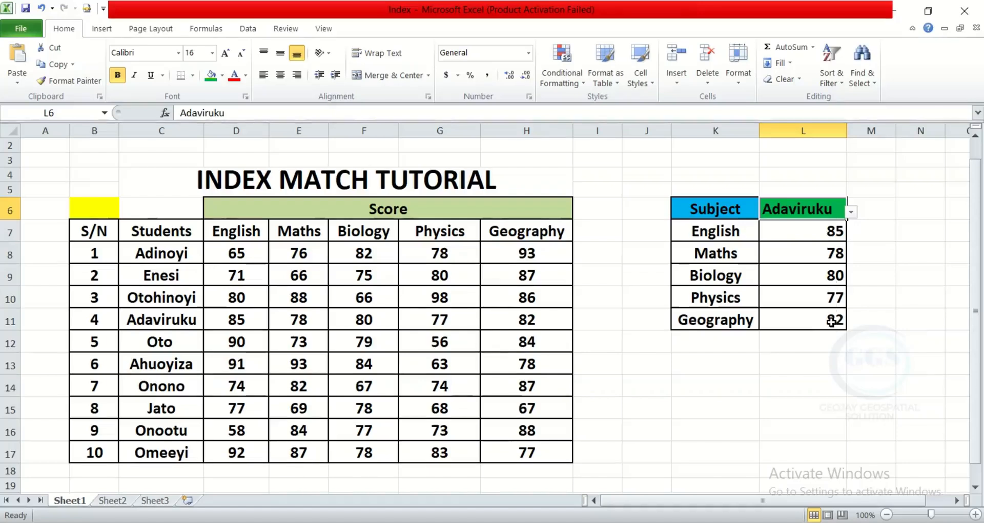
# - On Sheet2, reorder the first two subjects of the lookup table by entering English in K7 and Maths in K8
pyautogui.hotkey('ctrl', 'pagedown')
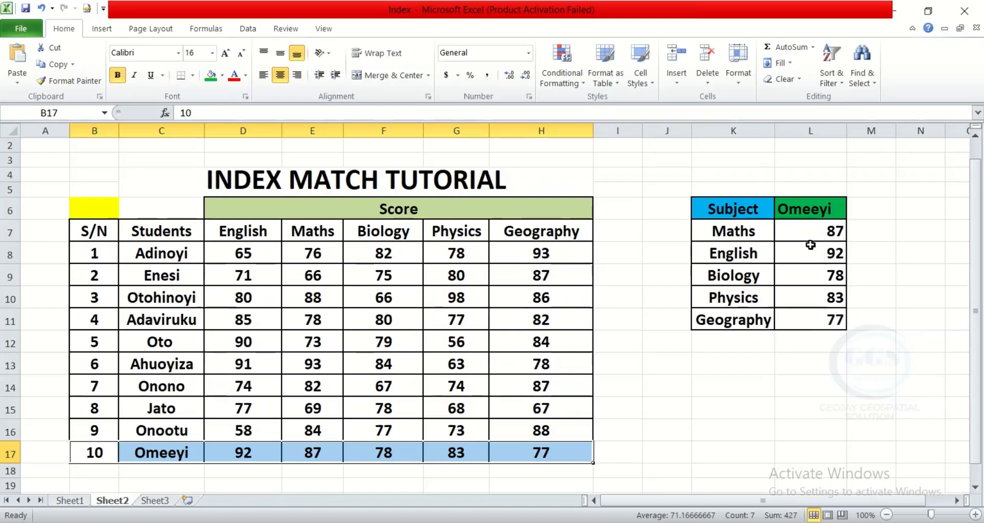
pyautogui.click(727, 231)
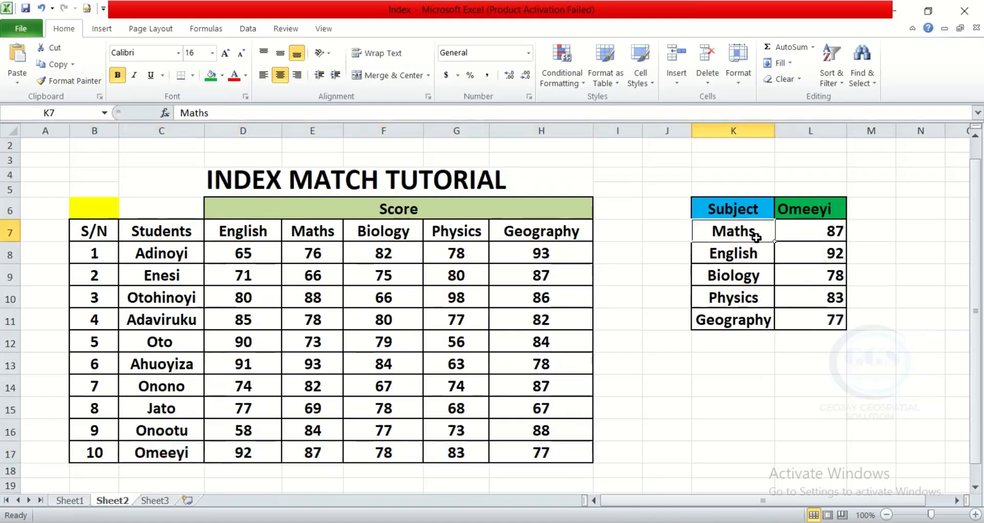
pyautogui.write('En')
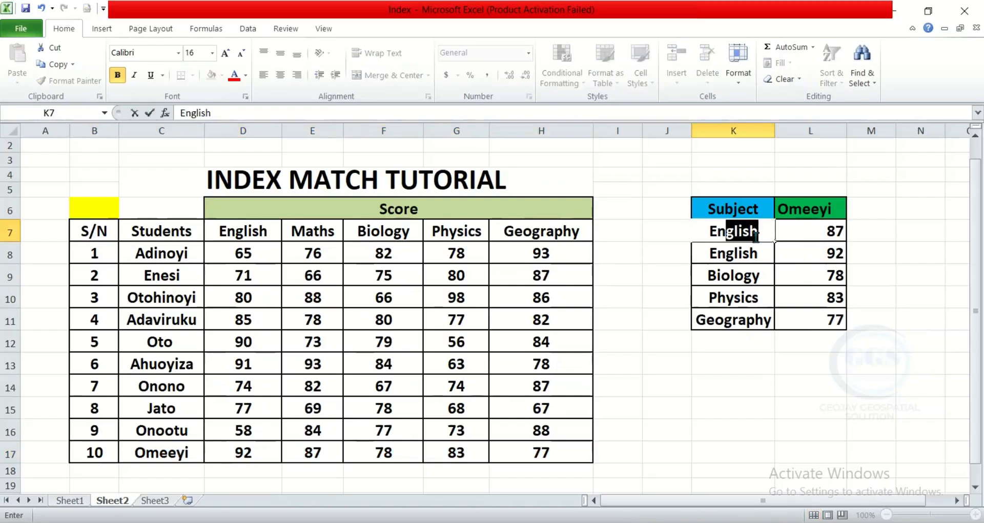
pyautogui.write('glis')
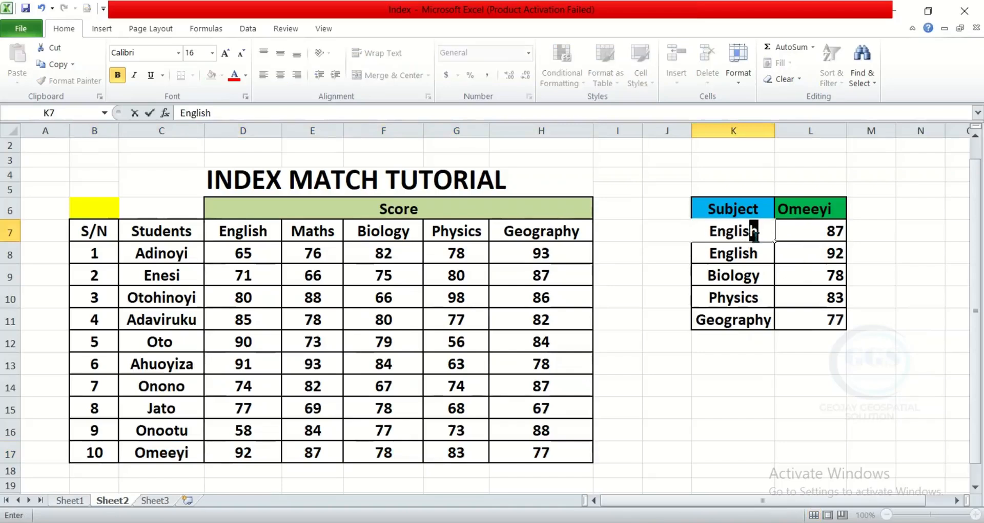
pyautogui.write('h')
pyautogui.click(744, 261)
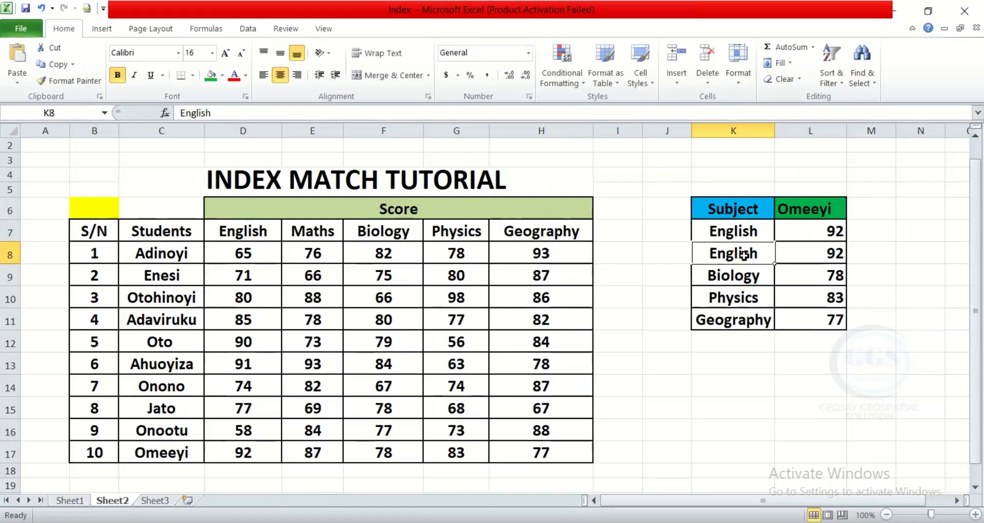
pyautogui.write('Math')
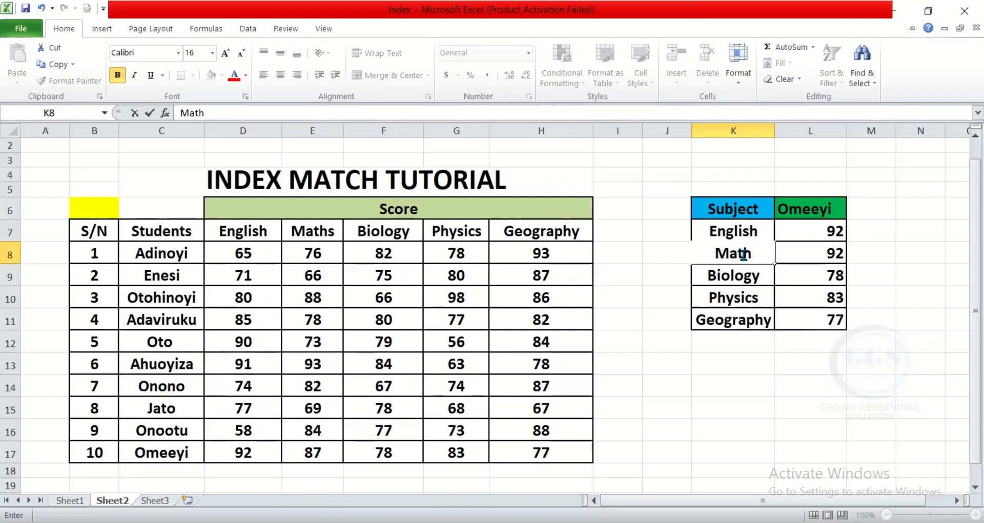
pyautogui.write('s')
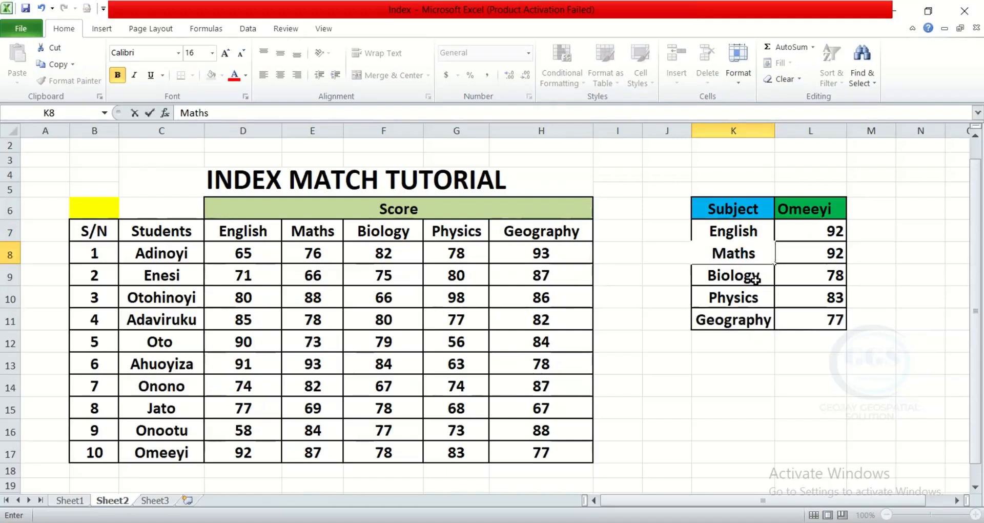
pyautogui.click(754, 279)
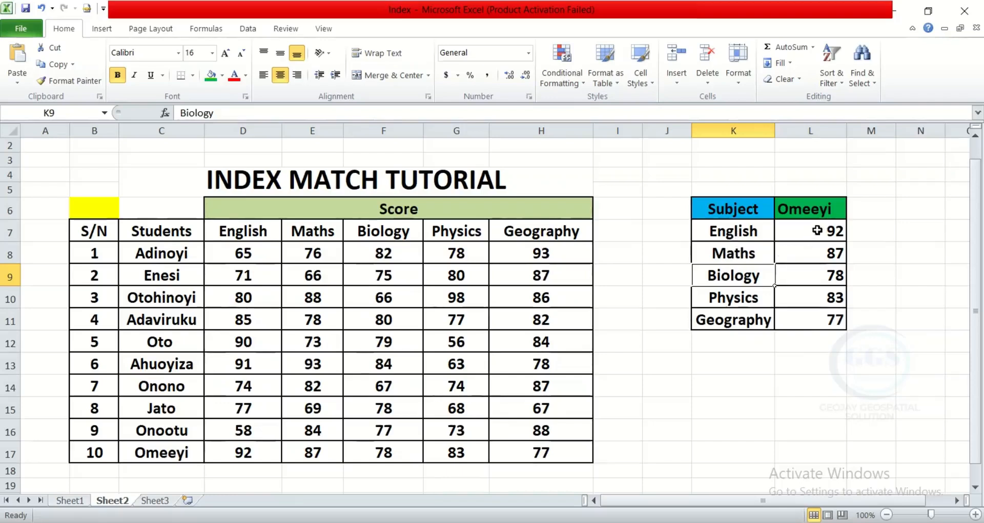
# - Choose the seventh student from the drop-down list in L6 of Sheet2
pyautogui.click(827, 204)
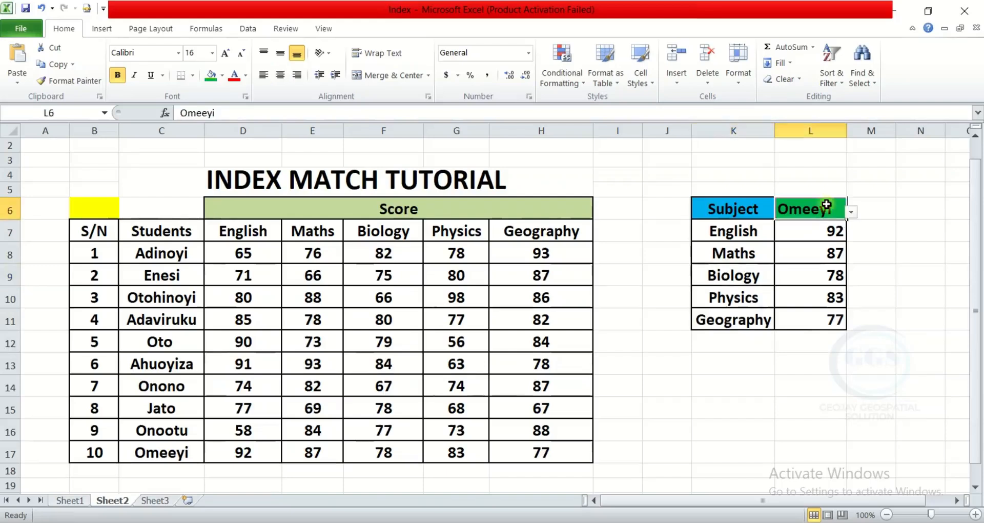
pyautogui.click(851, 213)
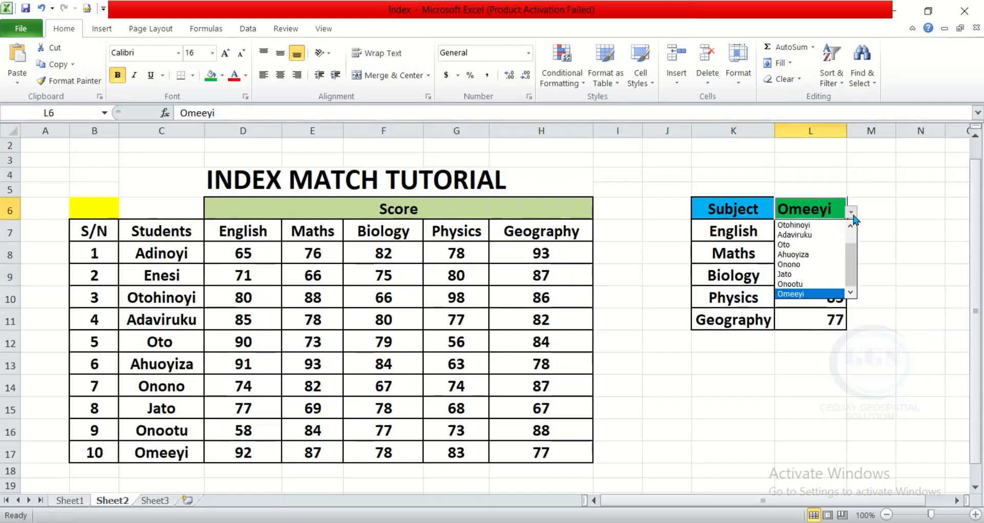
pyautogui.click(796, 265)
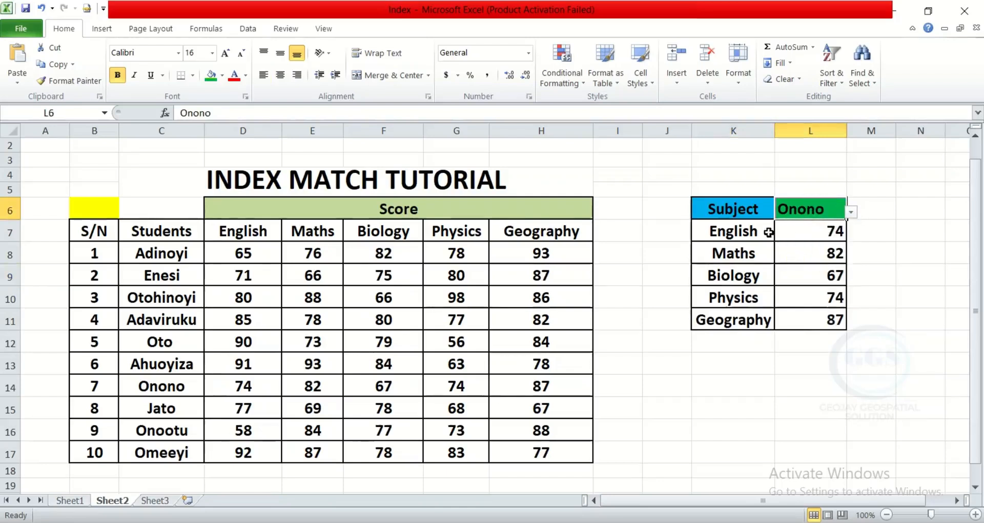